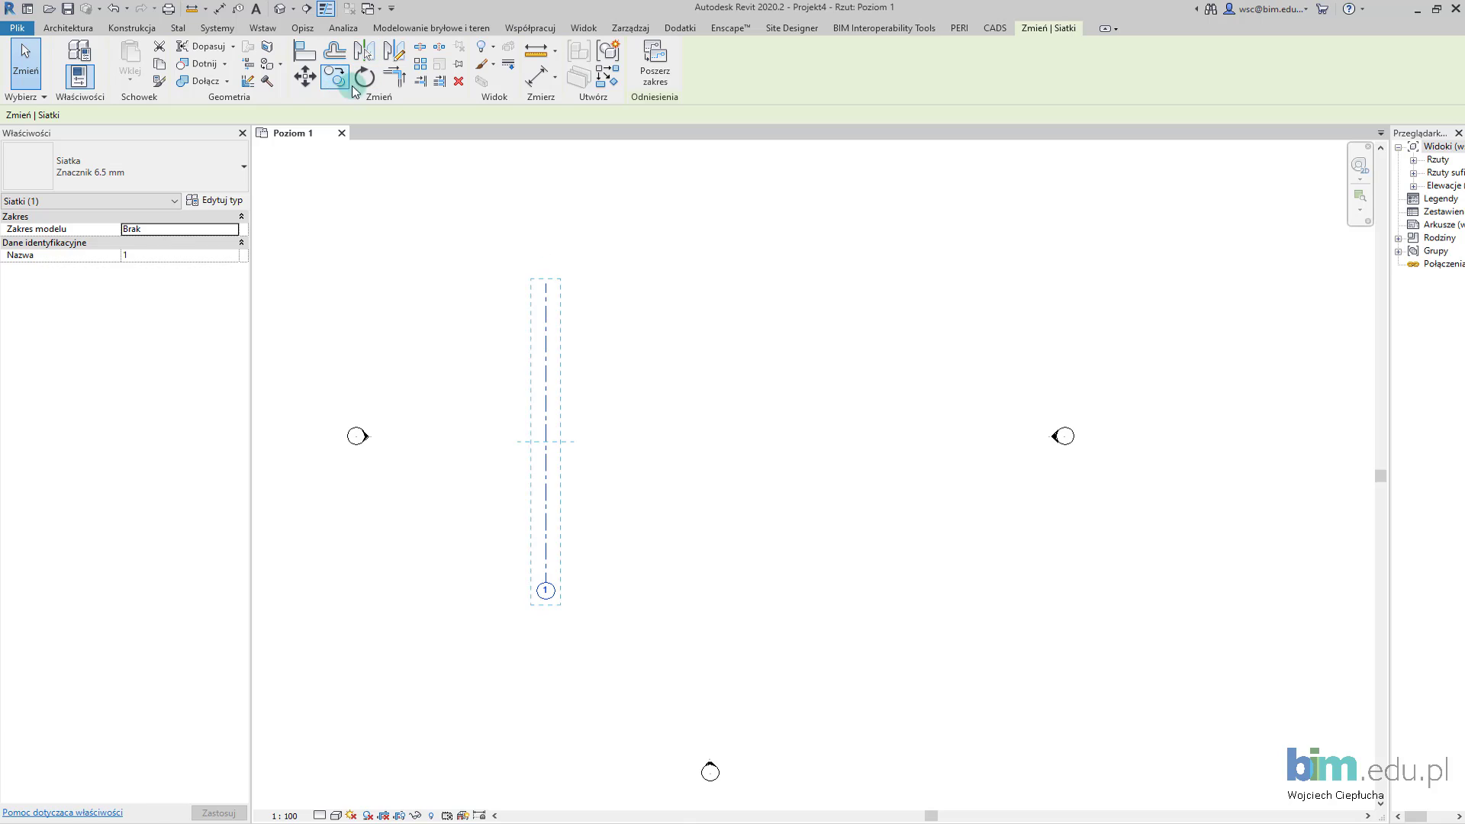
Copy grid line 1 horizontally to the right at a distance of 8100
{"action": "left_click", "coordinate": [622, 388]}
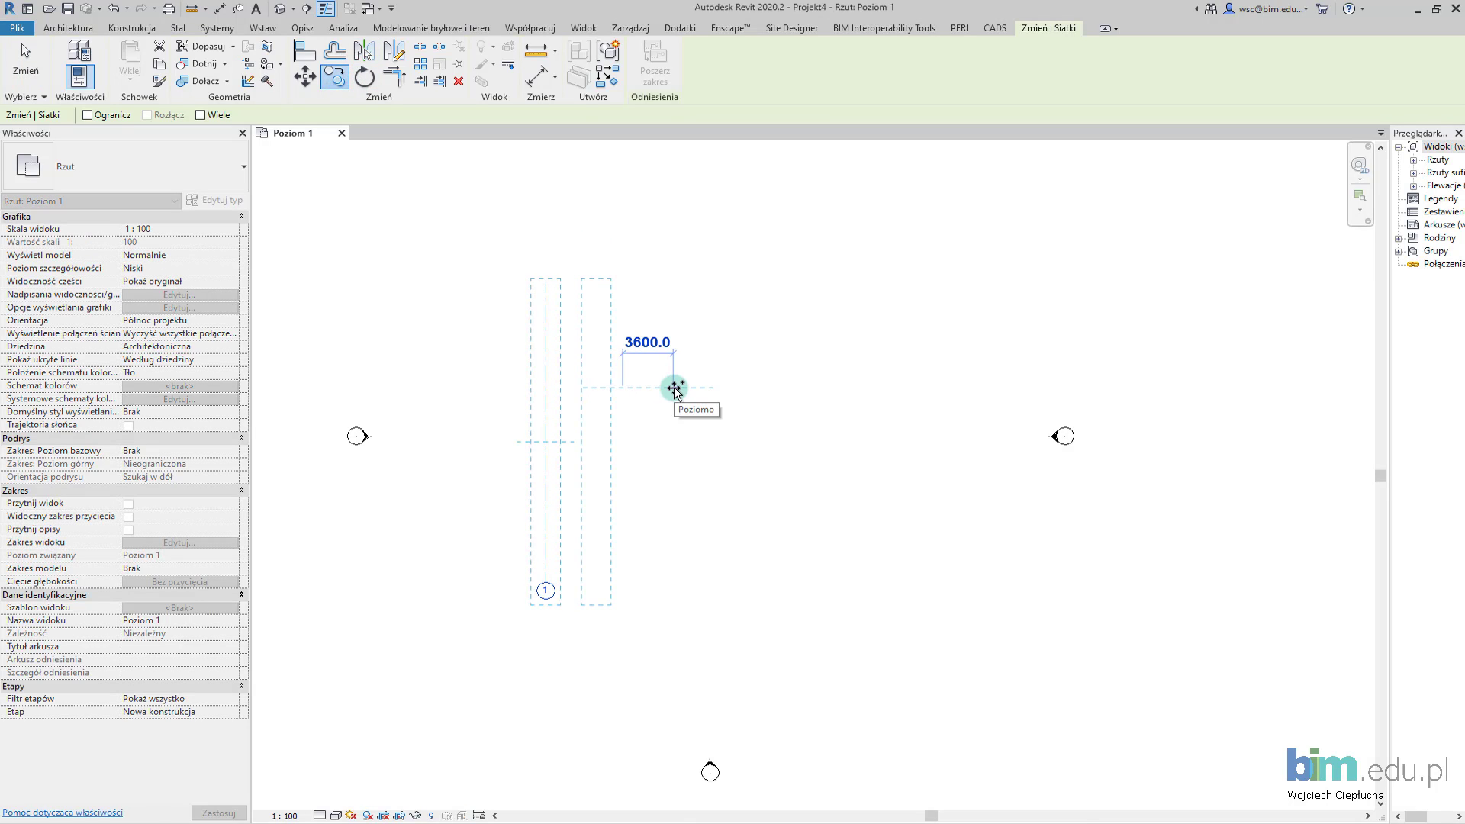
{"action": "type", "text": "8100"}
{"action": "key", "text": "Return"}
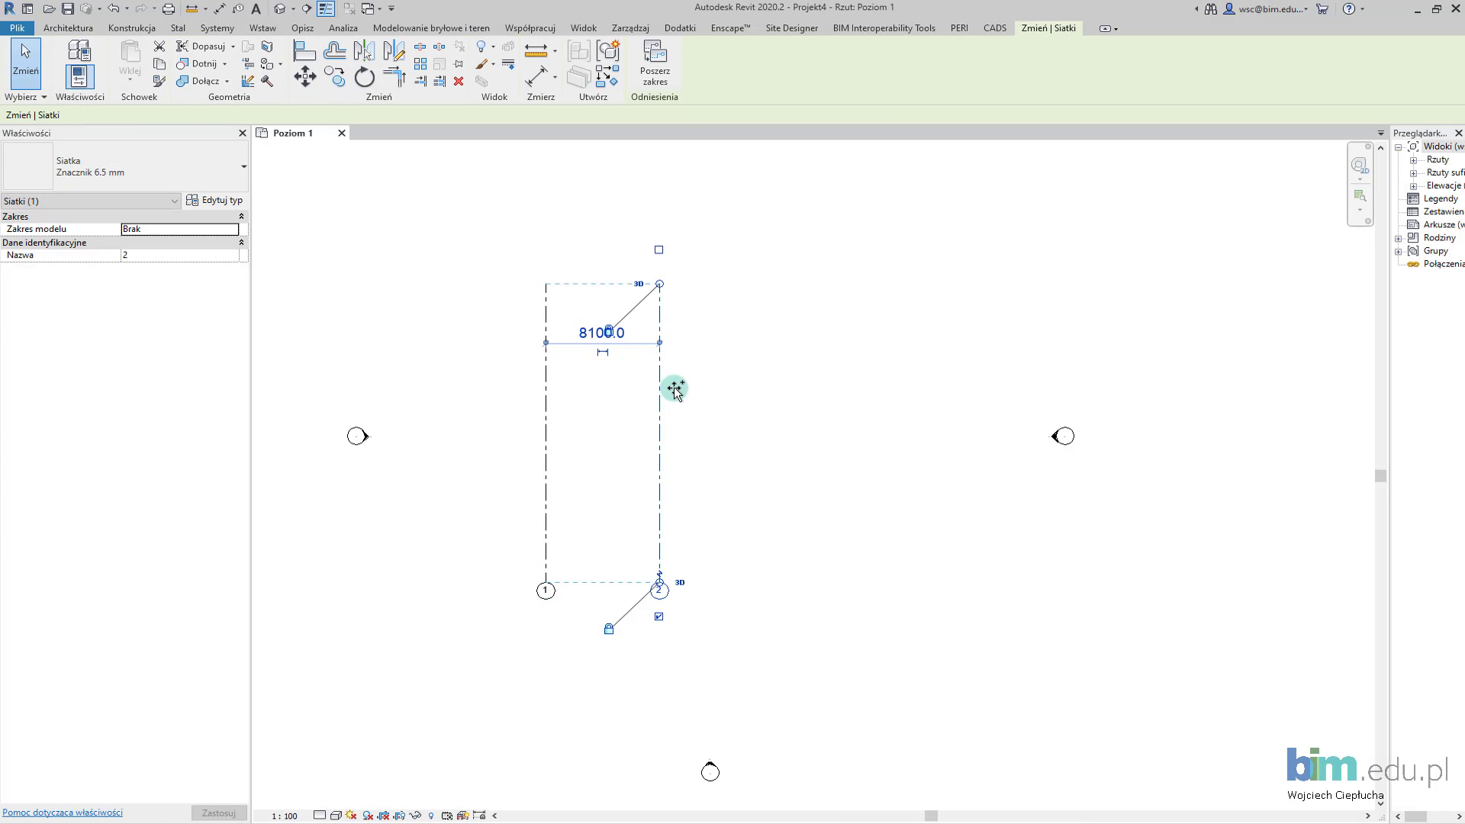
Copy grid line 2 to the right by the spacing between grid lines 1 and 2 to create a third grid line
{"action": "left_click", "coordinate": [363, 366]}
{"action": "left_click_drag", "start_coordinate": [739, 456], "coordinate": [640, 405]}
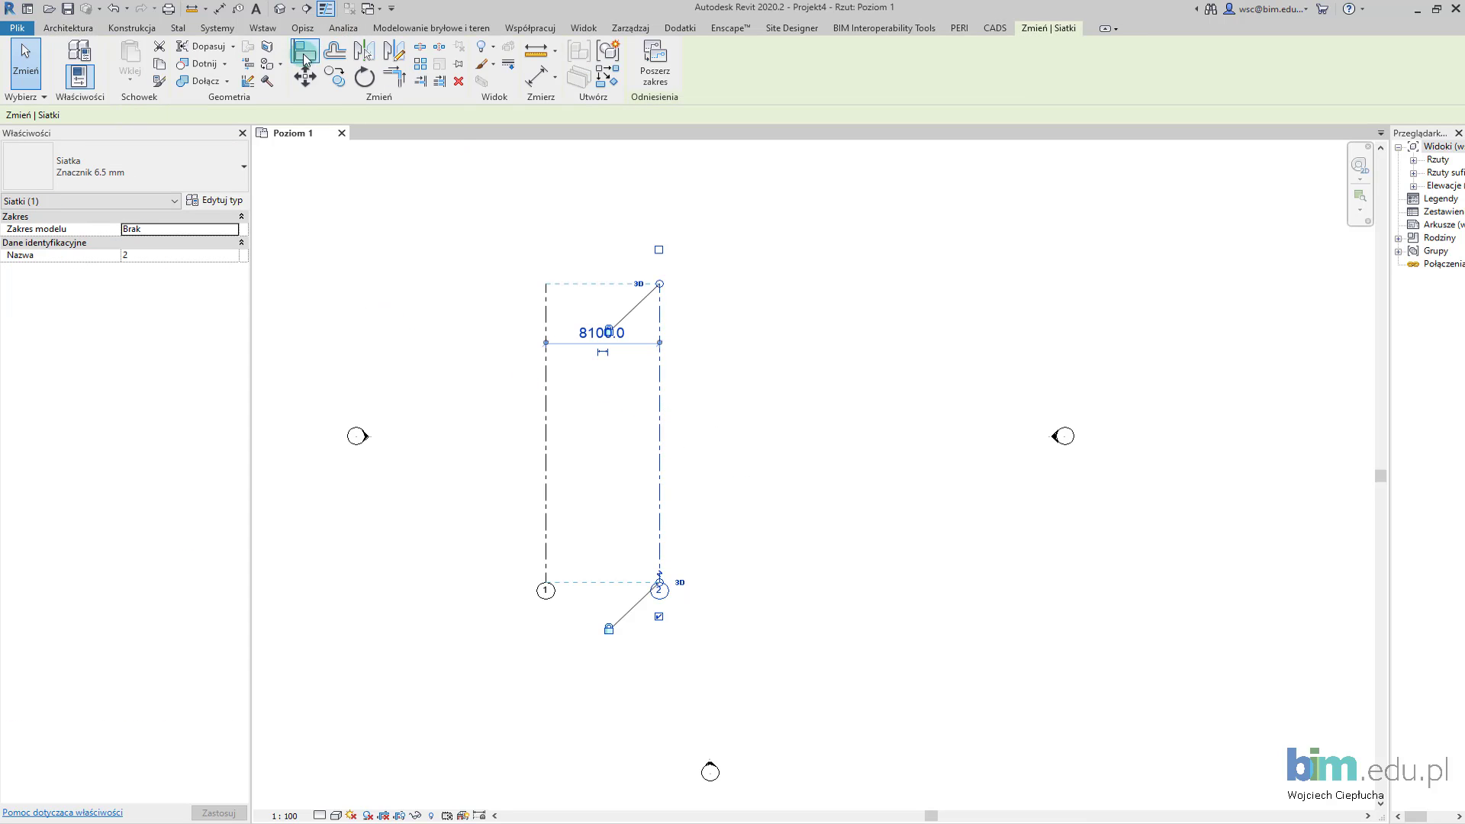
{"action": "left_click", "coordinate": [334, 76]}
{"action": "left_click", "coordinate": [546, 452]}
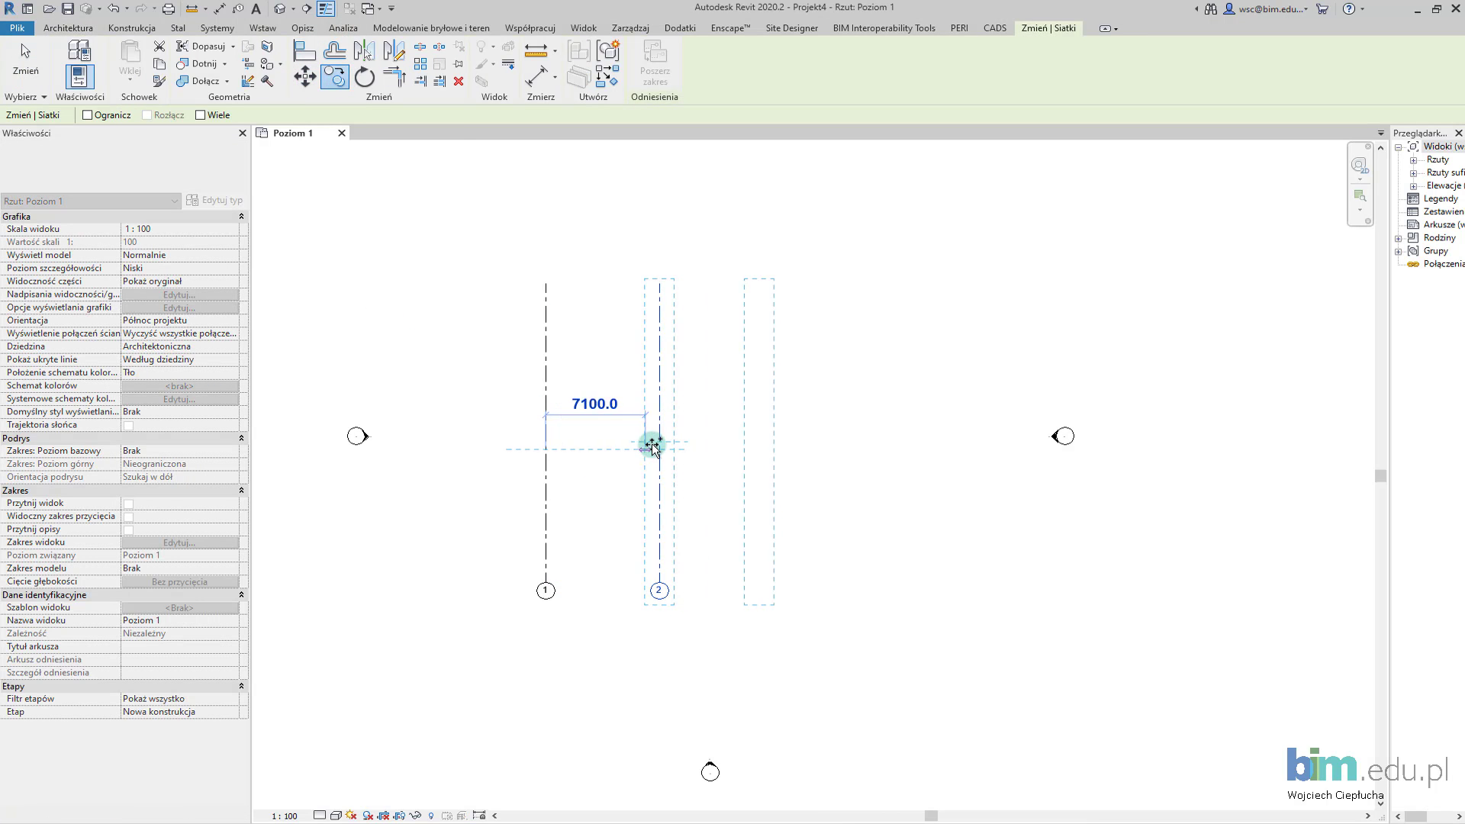
{"action": "left_click", "coordinate": [659, 449]}
{"action": "key", "text": "Escape"}
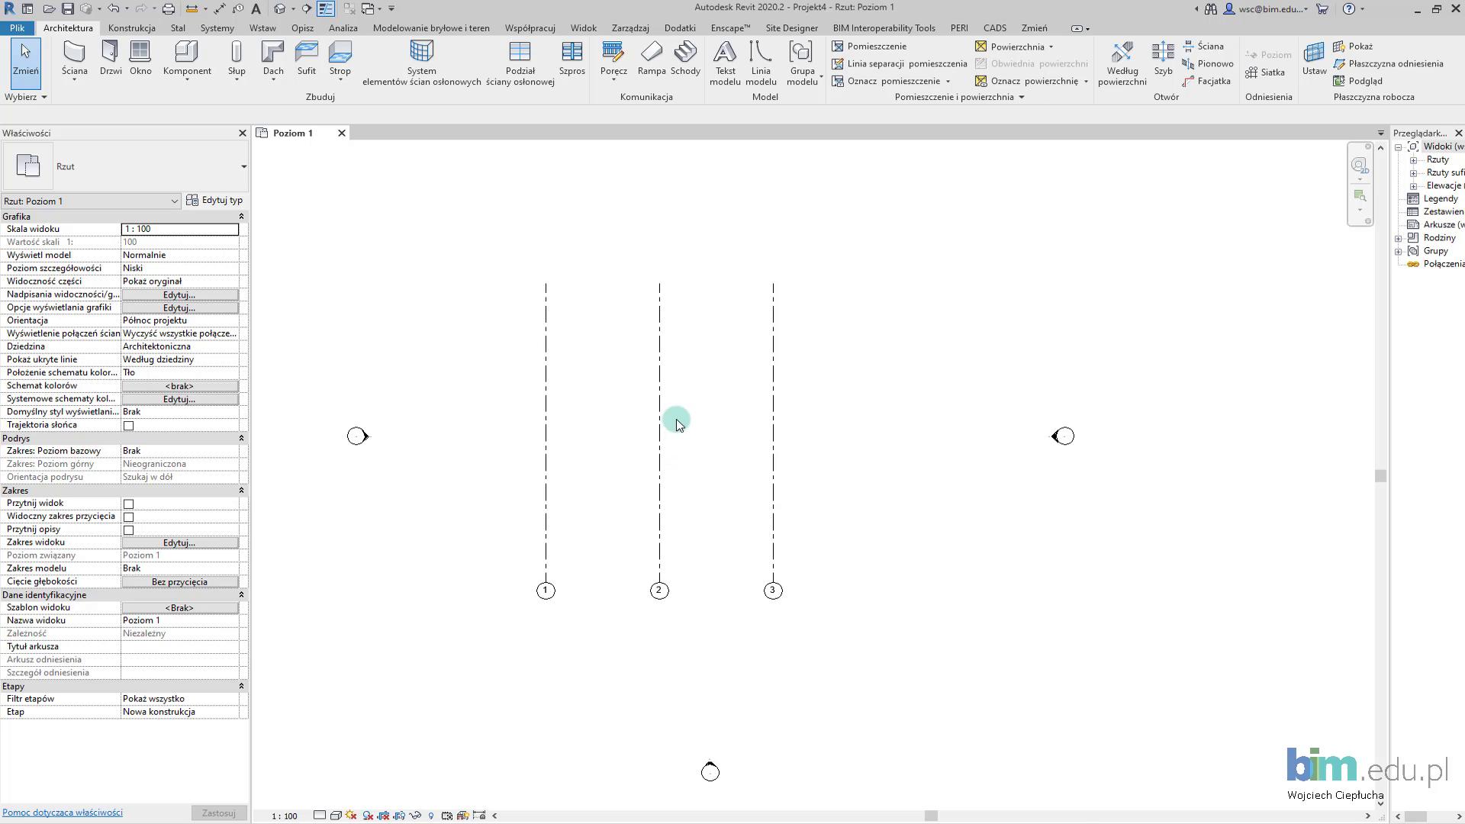
Save the project to the desktop under the file name 2101_BIM_muzeum
{"action": "middle_click_drag", "start_coordinate": [668, 429], "coordinate": [725, 483]}
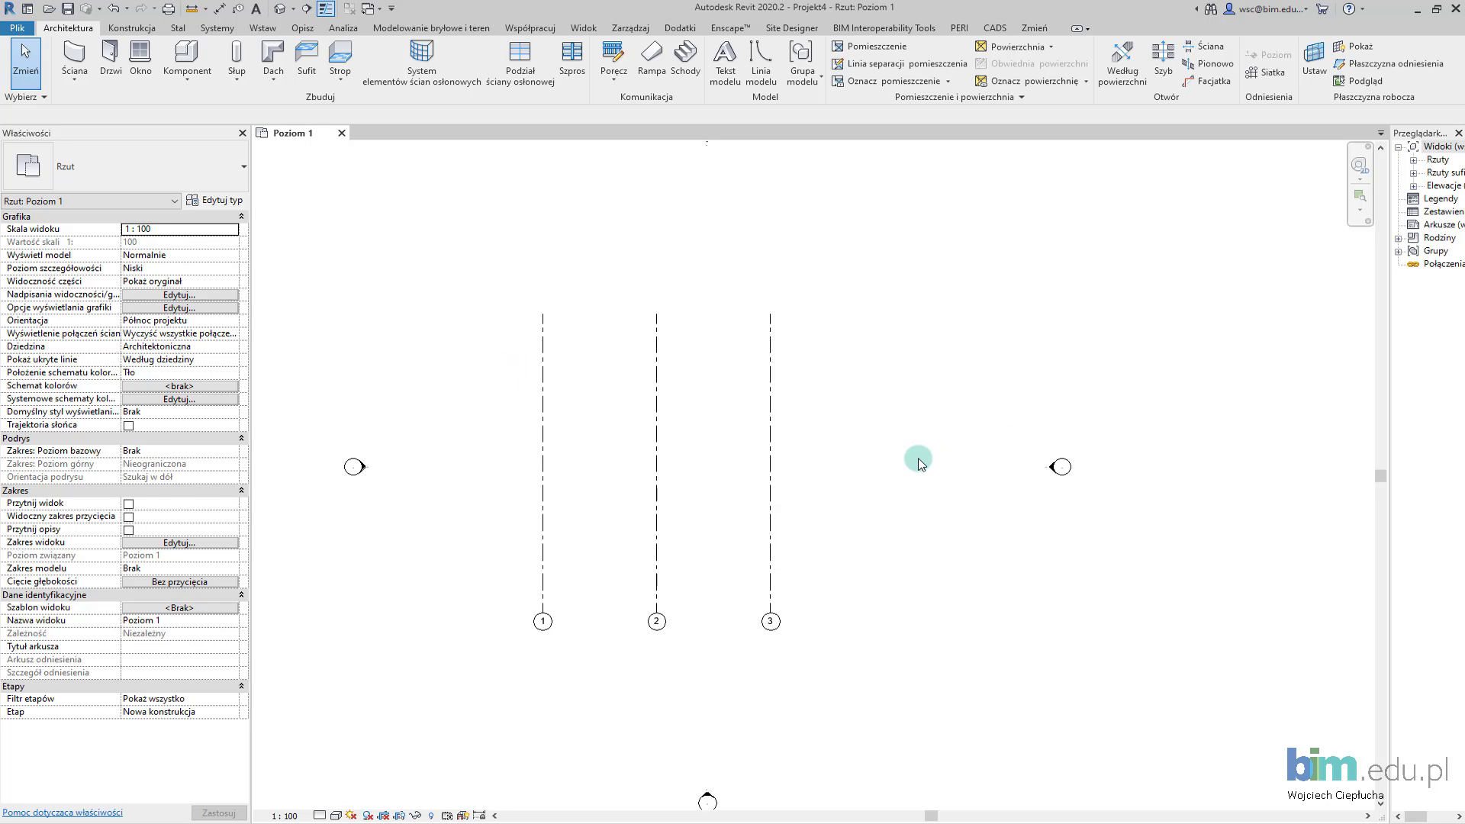
{"action": "middle_click_drag", "start_coordinate": [637, 441], "coordinate": [639, 427]}
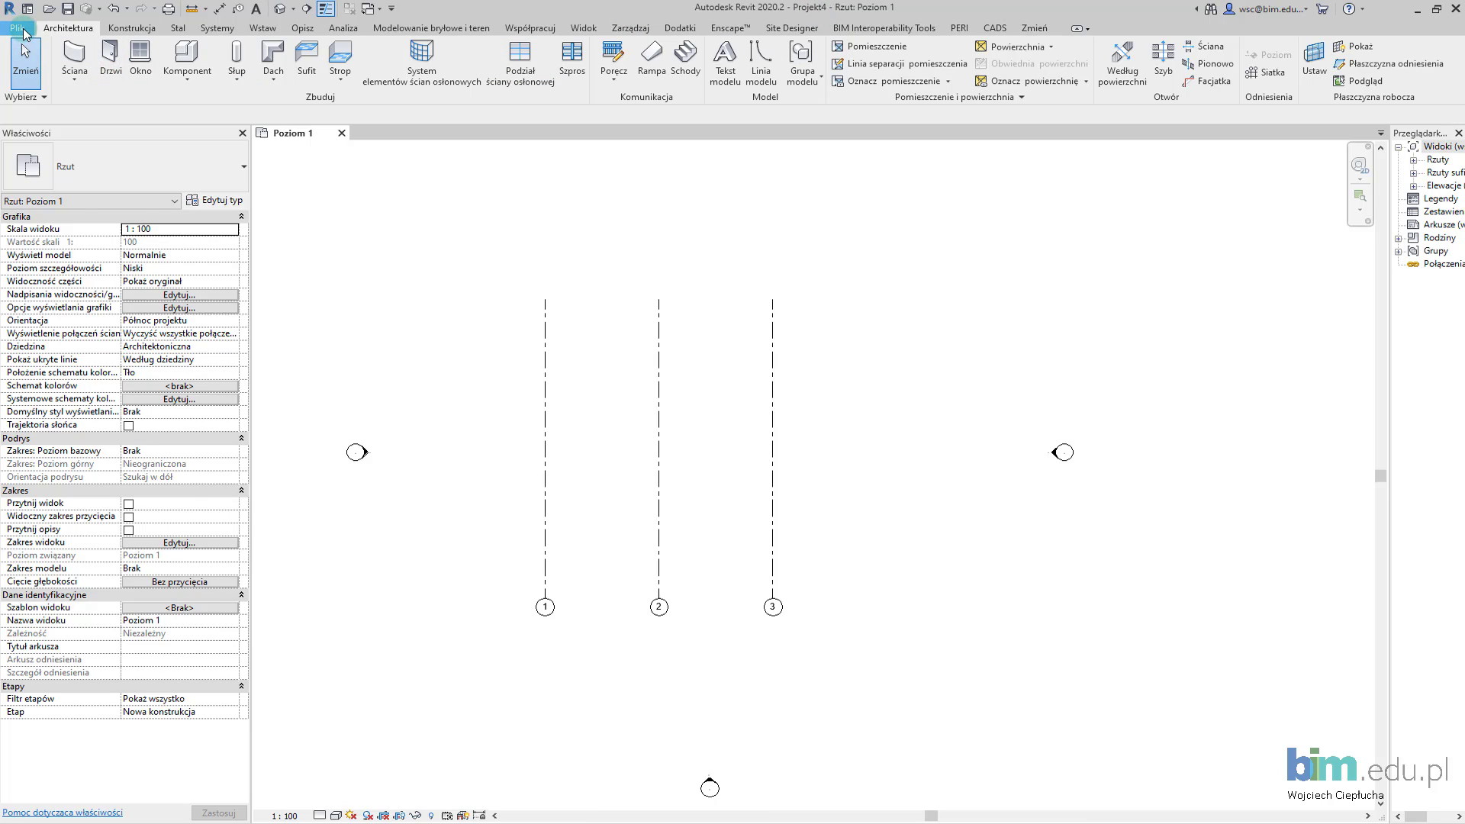
{"action": "left_click", "coordinate": [17, 28]}
{"action": "left_click", "coordinate": [89, 213]}
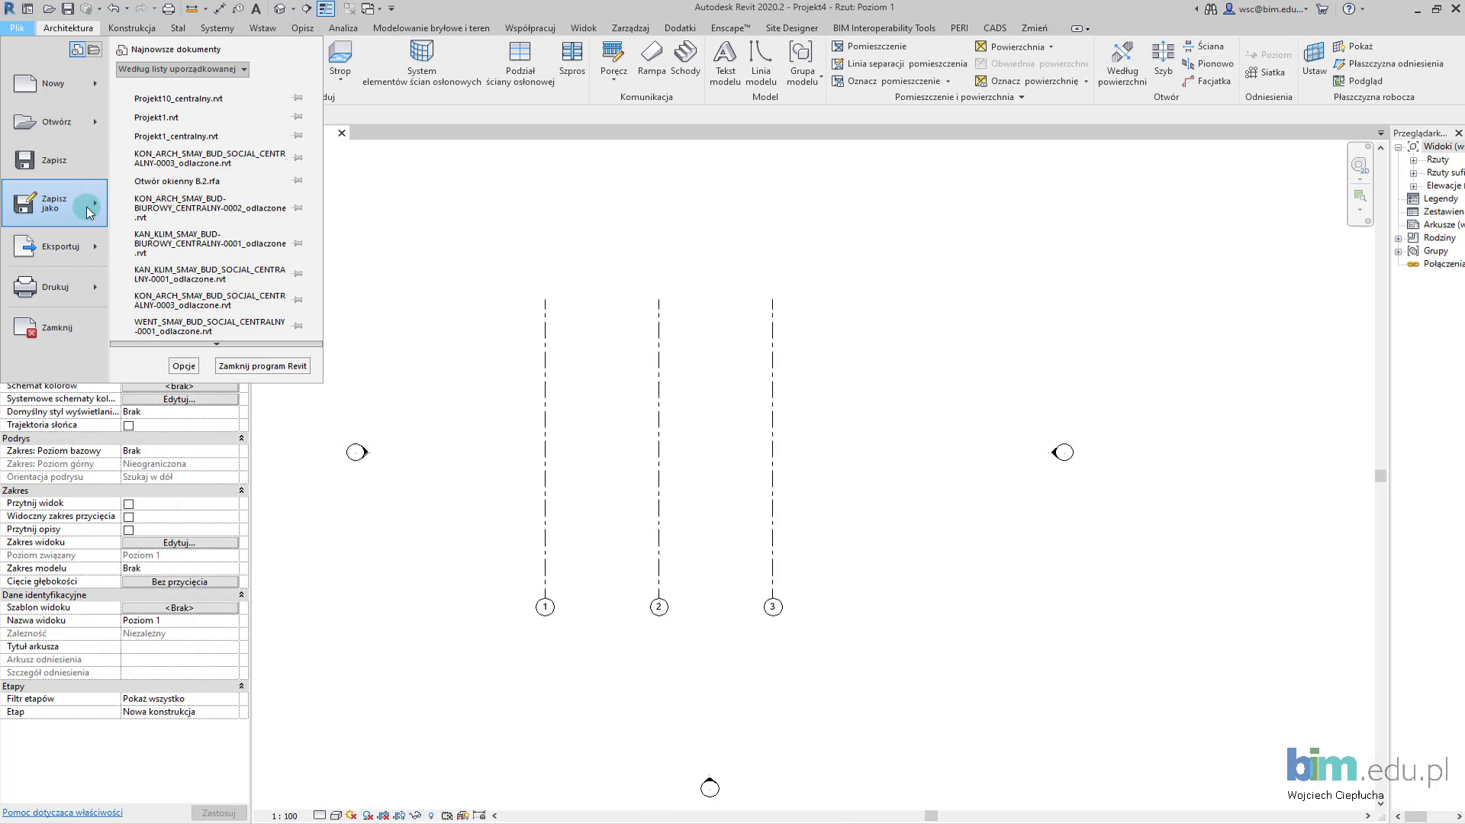
{"action": "left_click", "coordinate": [193, 156]}
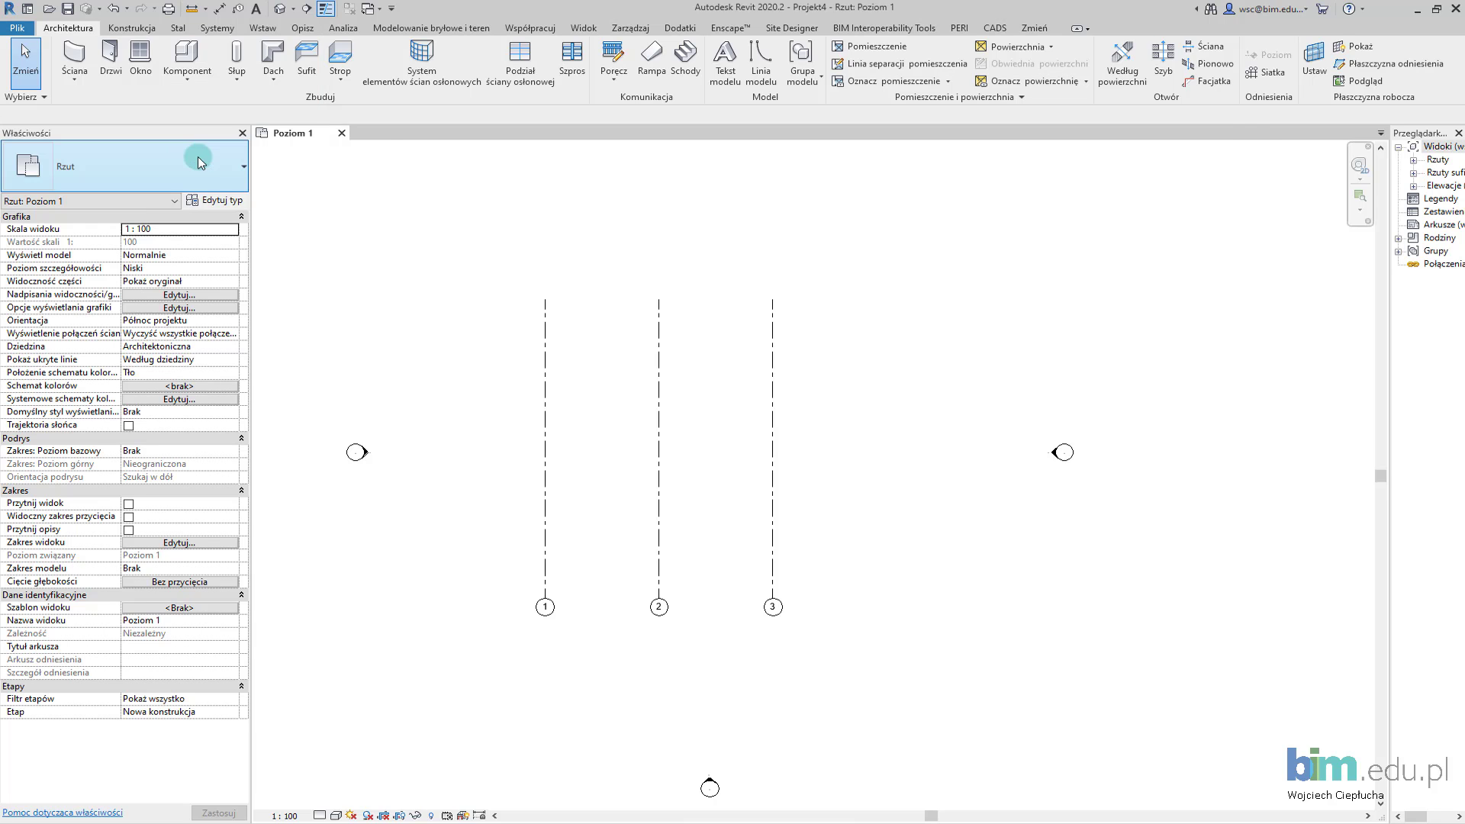
{"action": "left_click", "coordinate": [466, 353]}
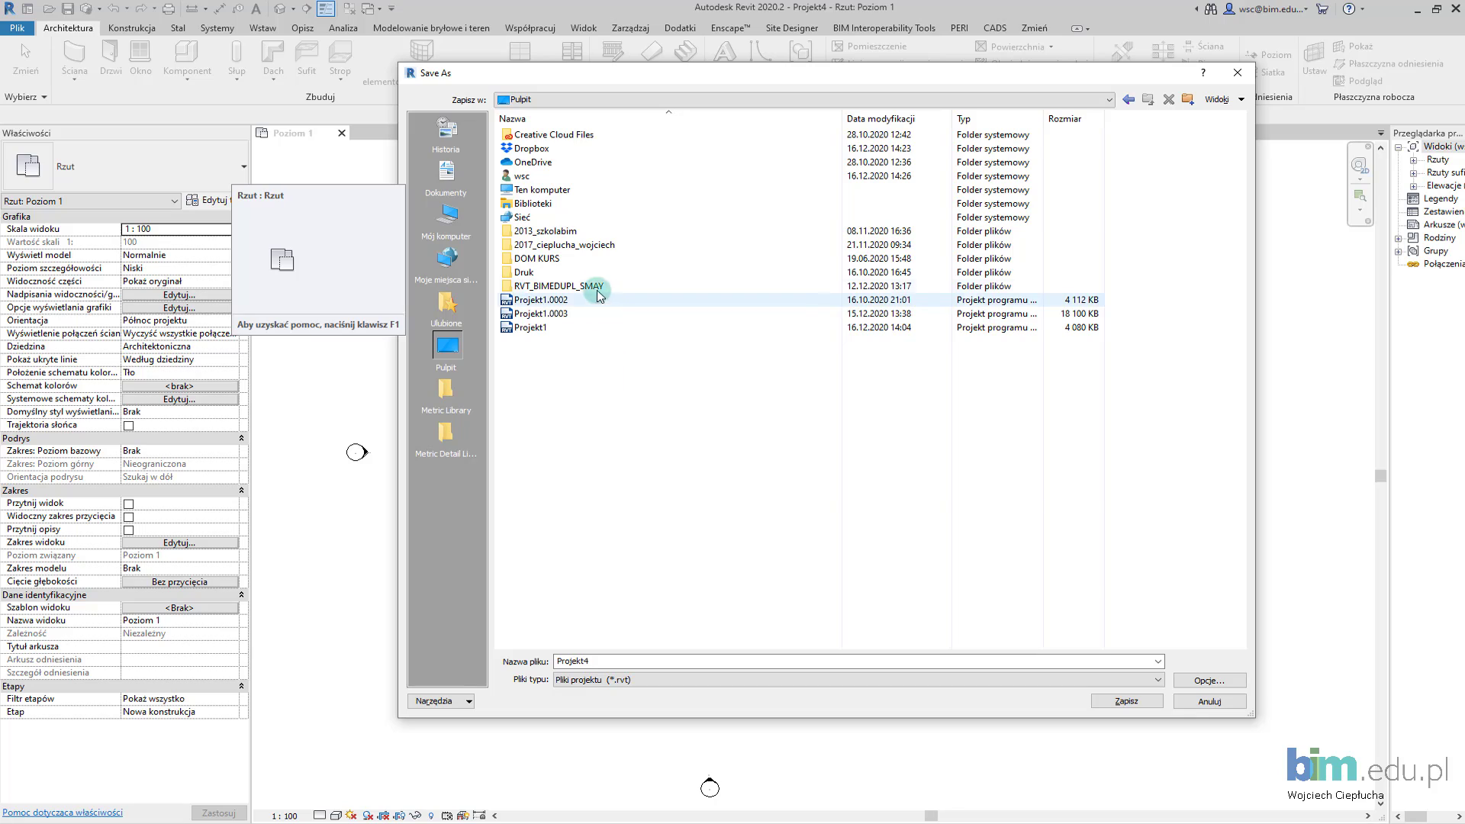
{"action": "left_click", "coordinate": [614, 662]}
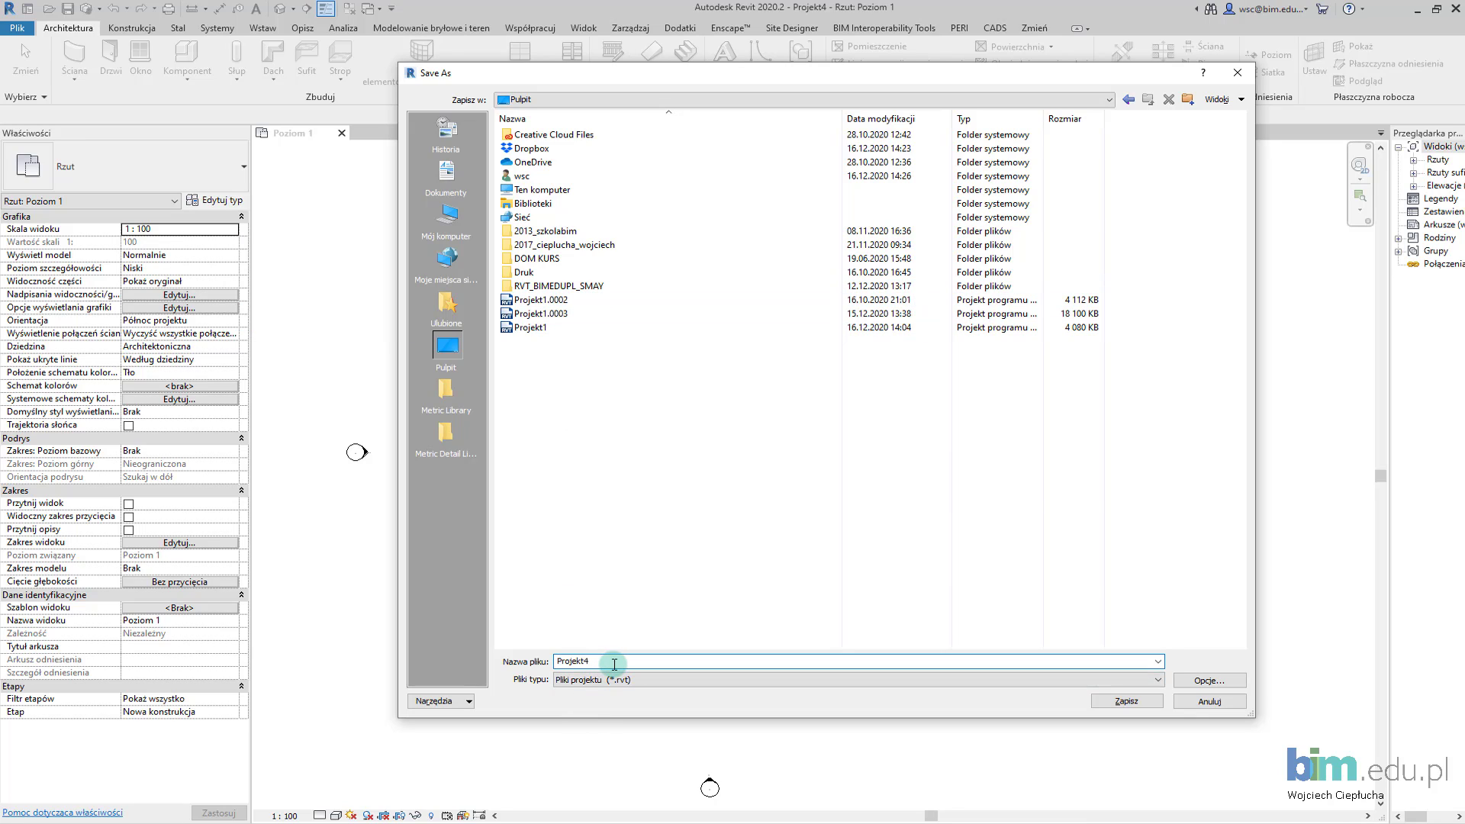
{"action": "key", "text": "BackSpace"}
{"action": "key", "text": "BackSpace"}
{"action": "key", "text": "BackSpace"}
{"action": "key", "text": "BackSpace"}
{"action": "key", "text": "BackSpace"}
{"action": "key", "text": "BackSpace"}
{"action": "key", "text": "BackSpace"}
{"action": "key", "text": "BackSpace"}
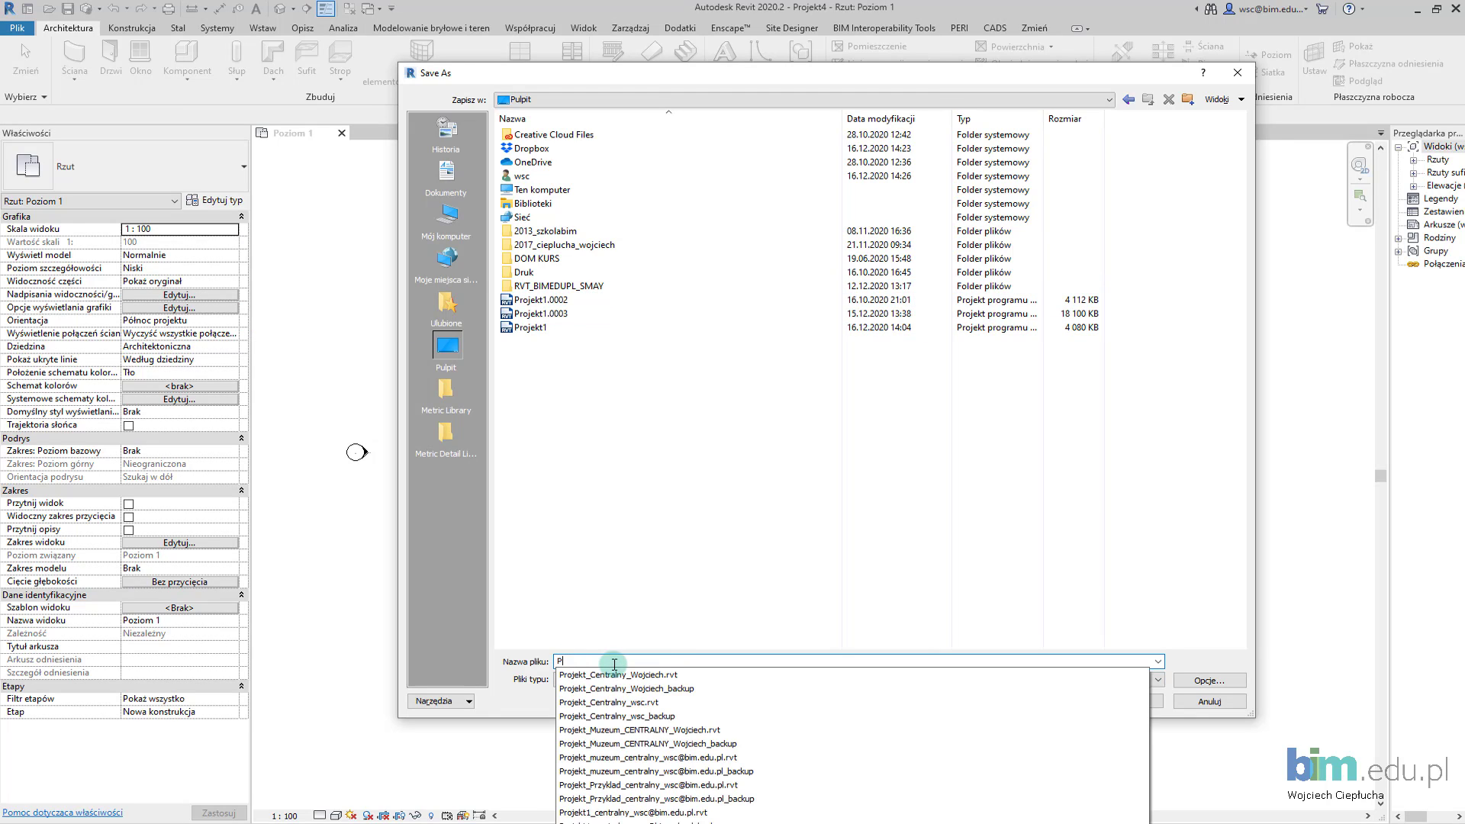
{"action": "type", "text": "2101"}
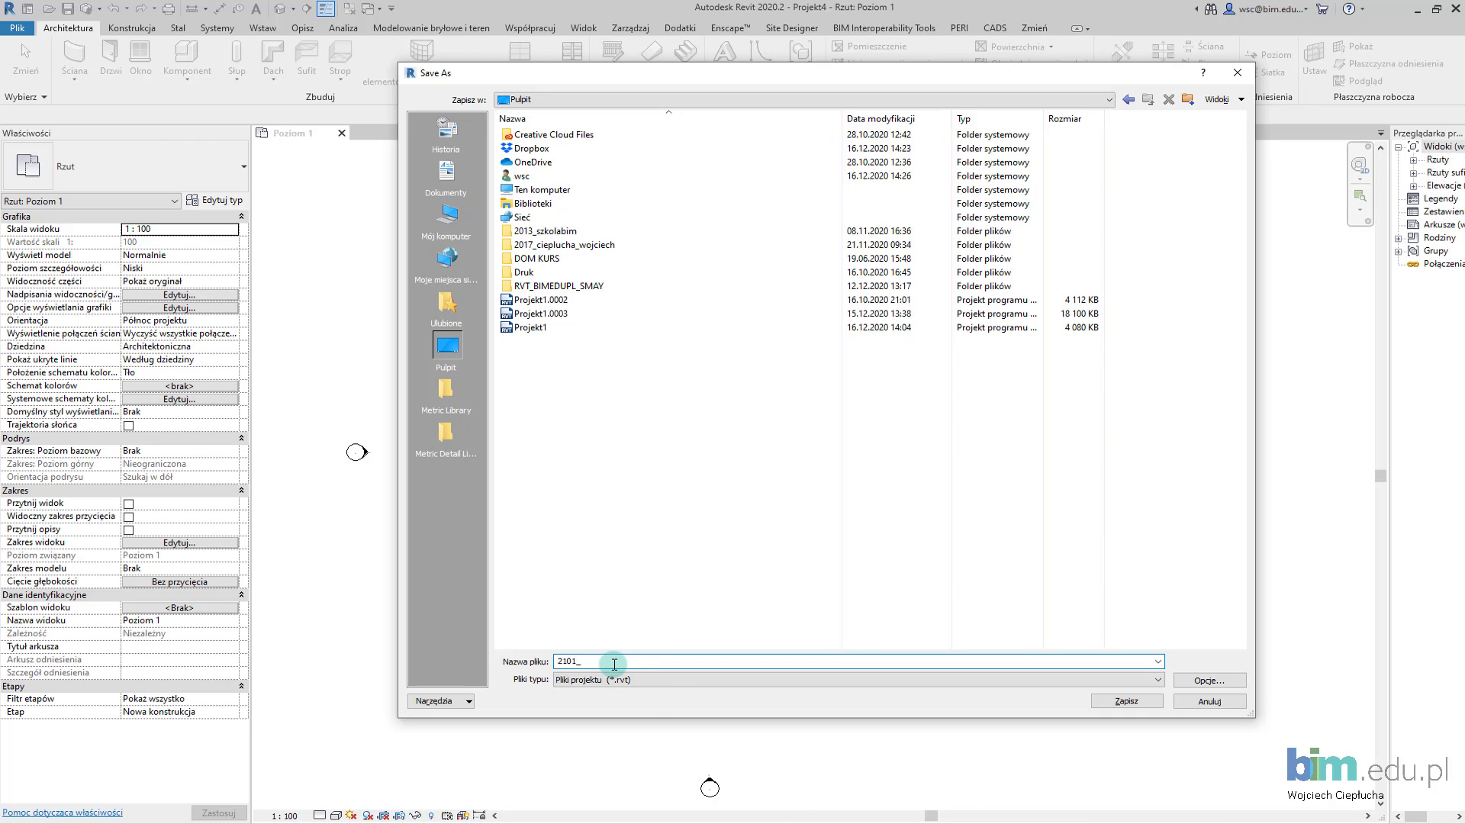
{"action": "type", "text": "_BIM_mus"}
{"action": "left_click", "coordinate": [1129, 702]}
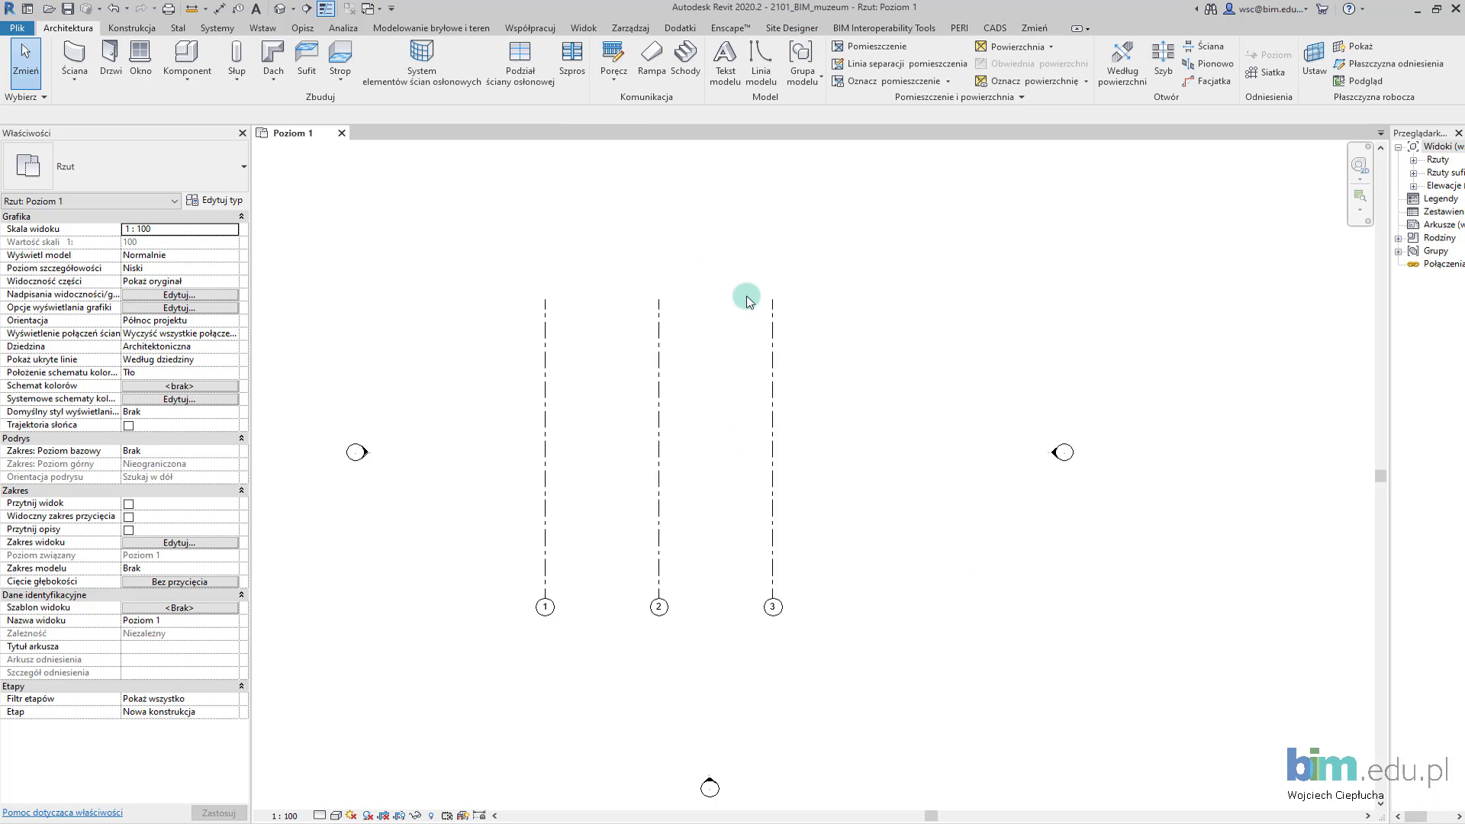
Enable collaboration for the model using the within-network option (W sieci)
{"action": "middle_click_drag", "start_coordinate": [792, 341], "coordinate": [783, 341]}
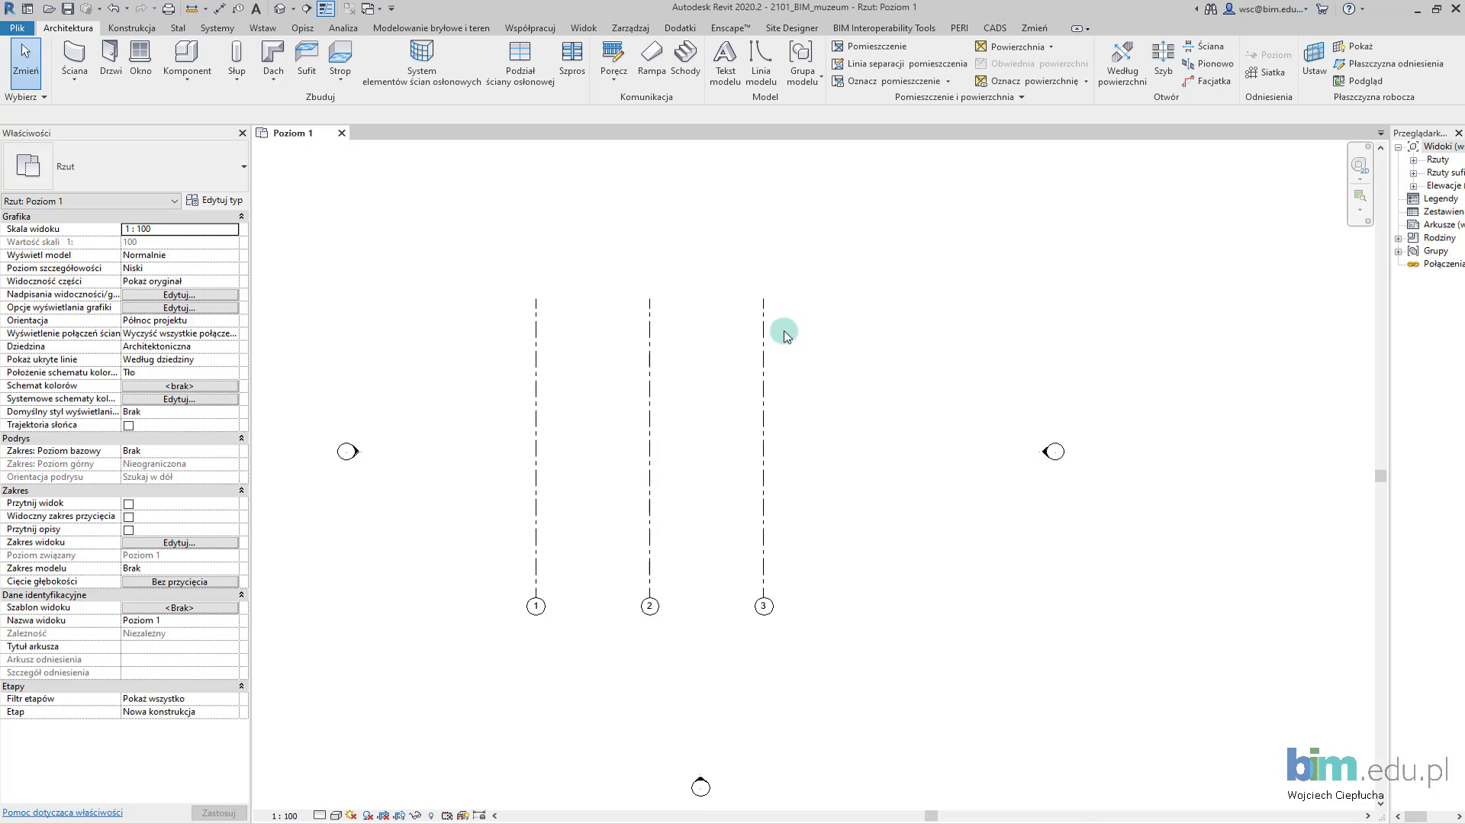
{"action": "left_click", "coordinate": [538, 29]}
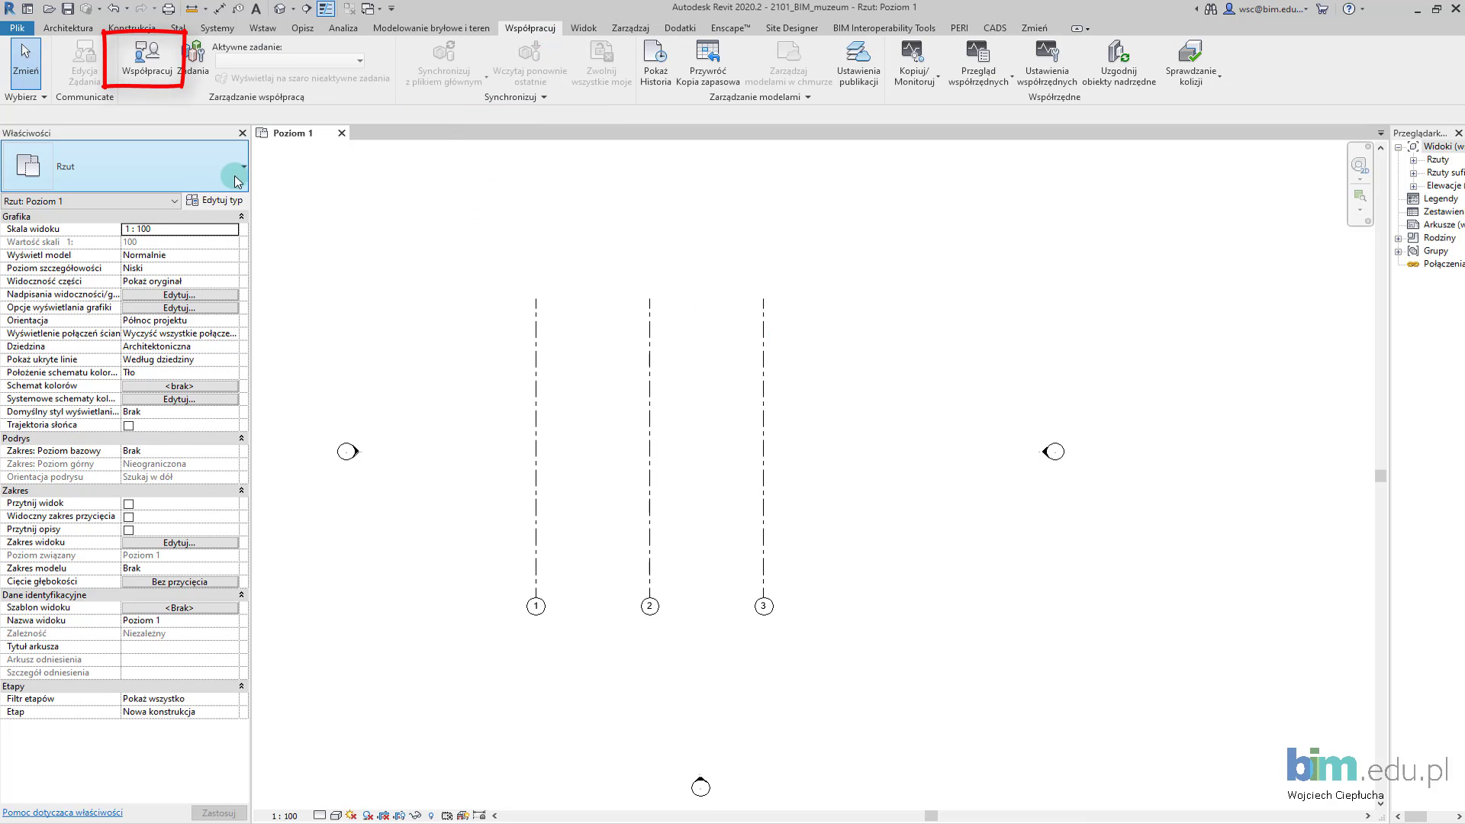
{"action": "left_click", "coordinate": [161, 92]}
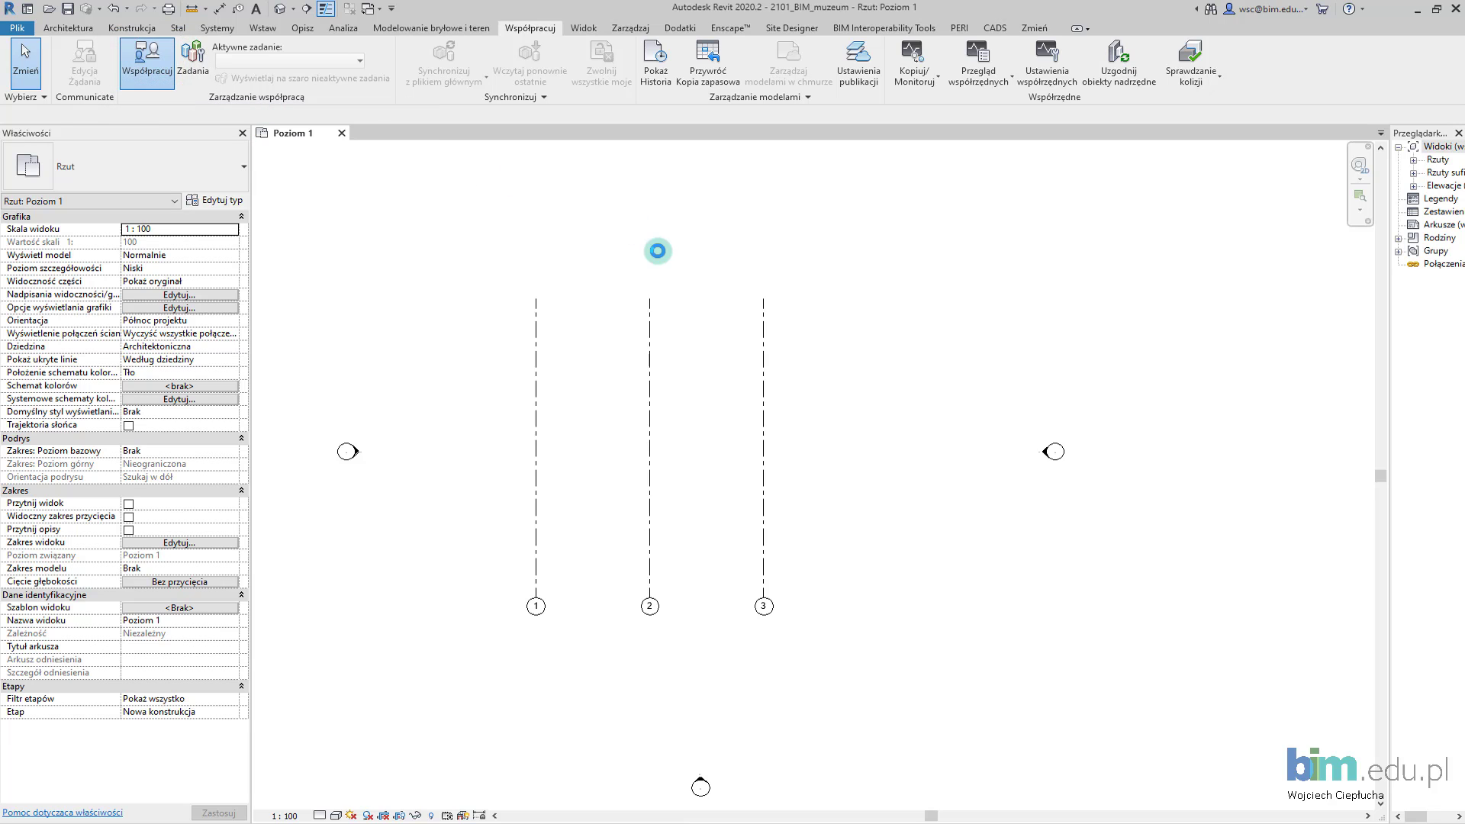
{"action": "left_click_drag", "start_coordinate": [710, 310], "coordinate": [945, 193]}
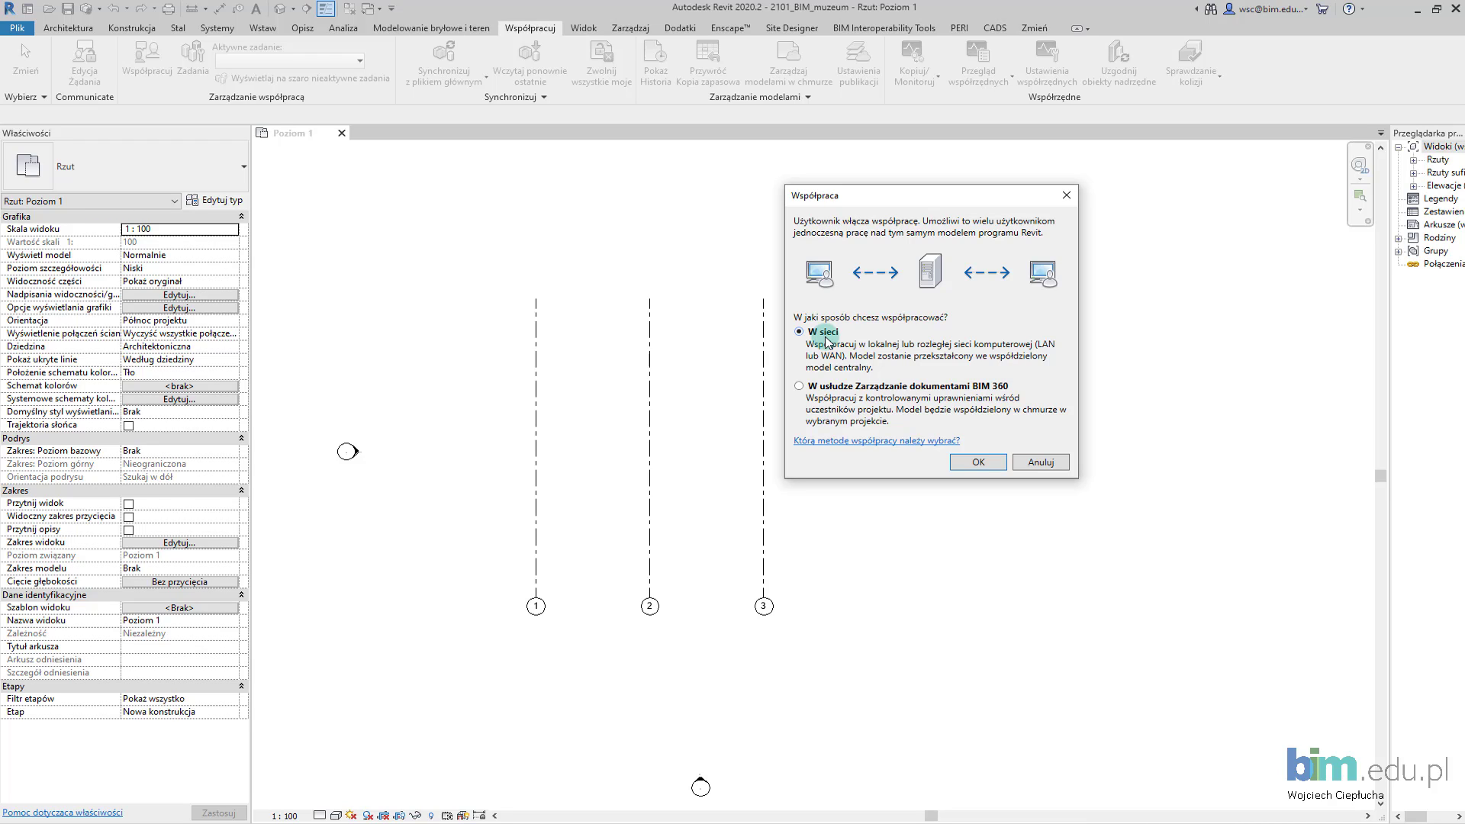
{"action": "left_click_drag", "start_coordinate": [840, 196], "coordinate": [869, 167]}
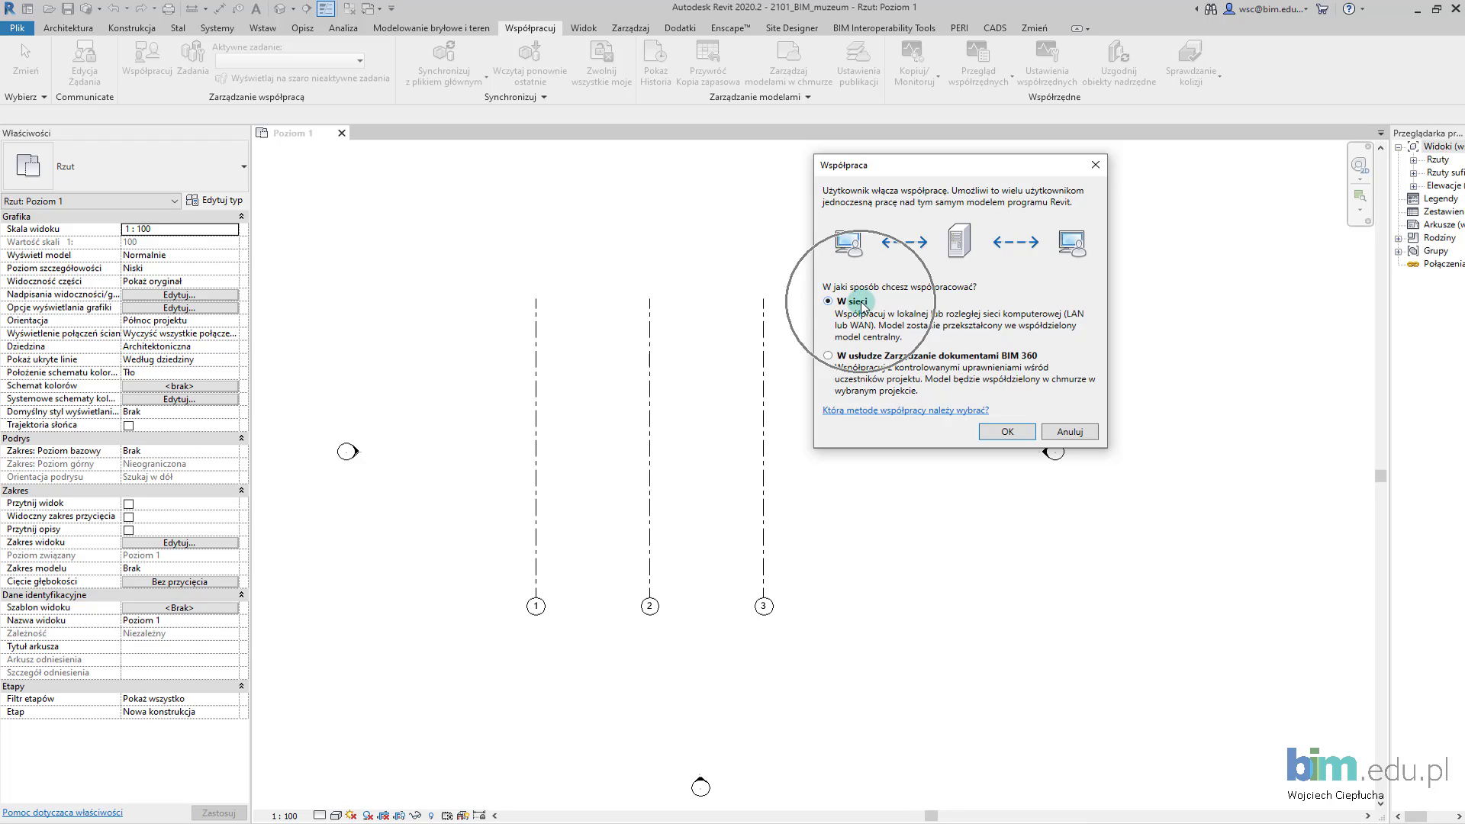
{"action": "left_click", "coordinate": [988, 436]}
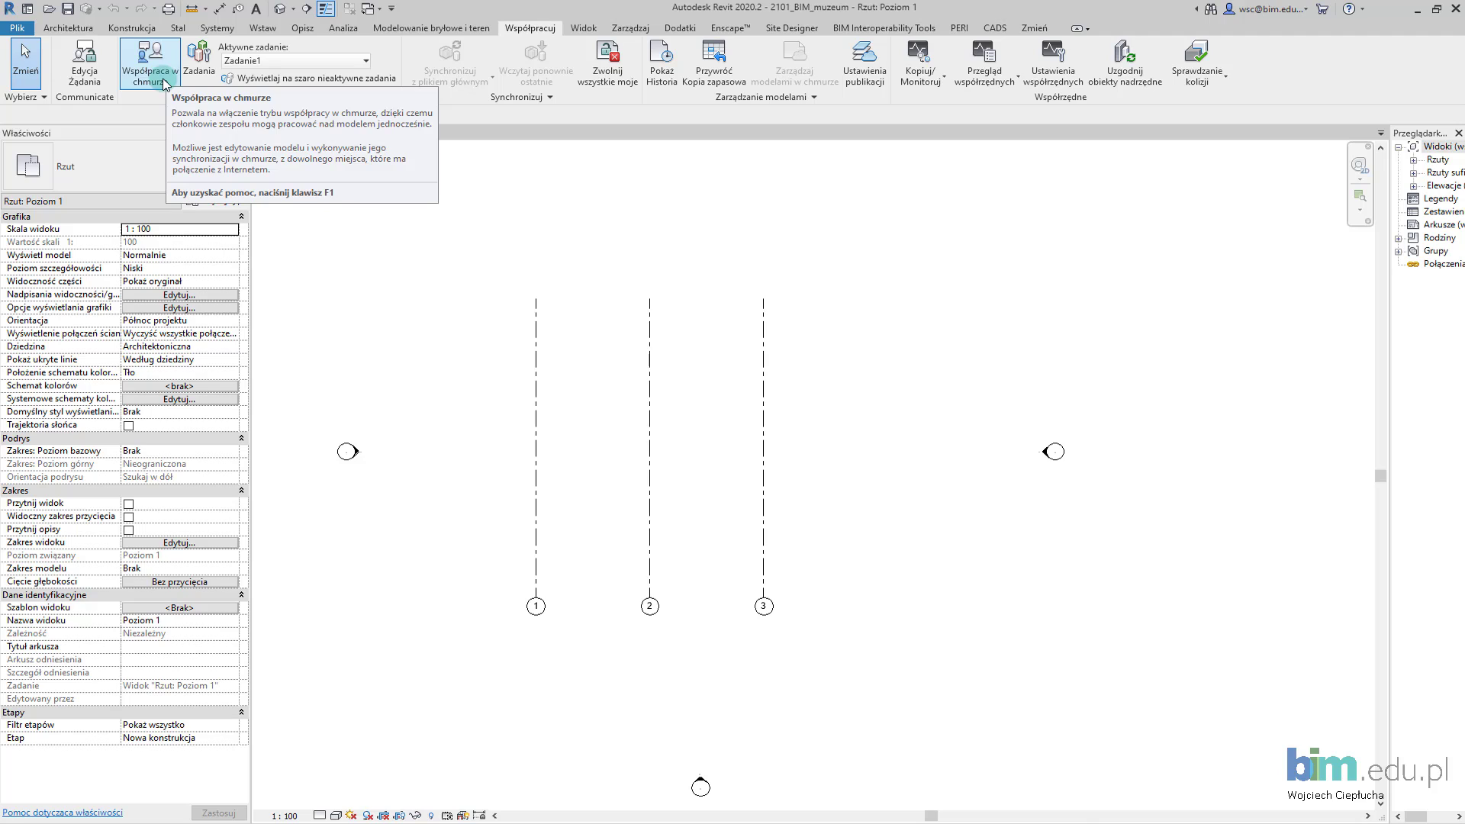
Start saving the project as a new file and browse to the 2101 BIM Museum folder on the projekty (P:) network drive
{"action": "left_click", "coordinate": [17, 28]}
{"action": "mouse_move", "coordinate": [70, 212]}
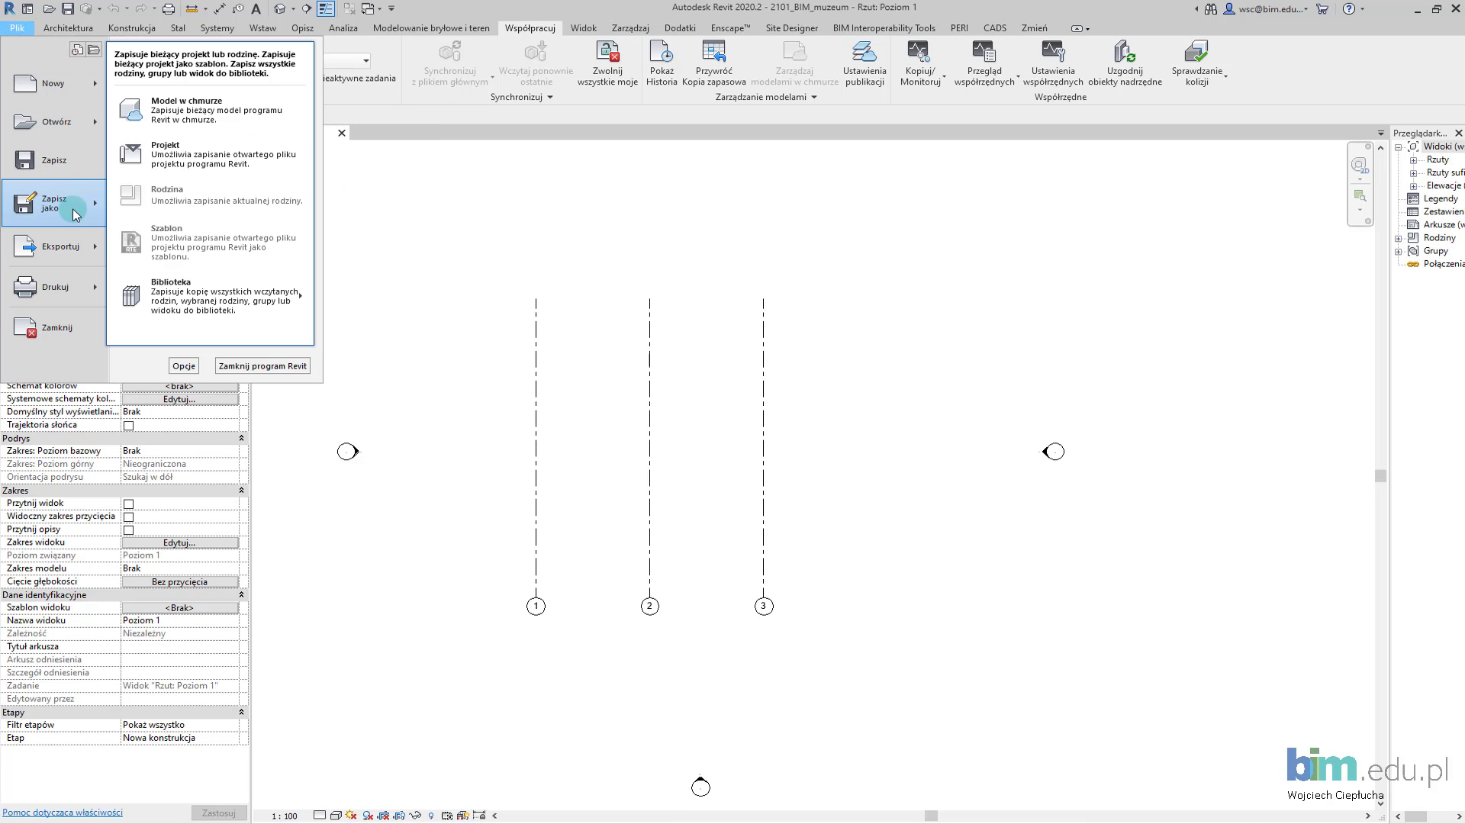
{"action": "left_click", "coordinate": [219, 166]}
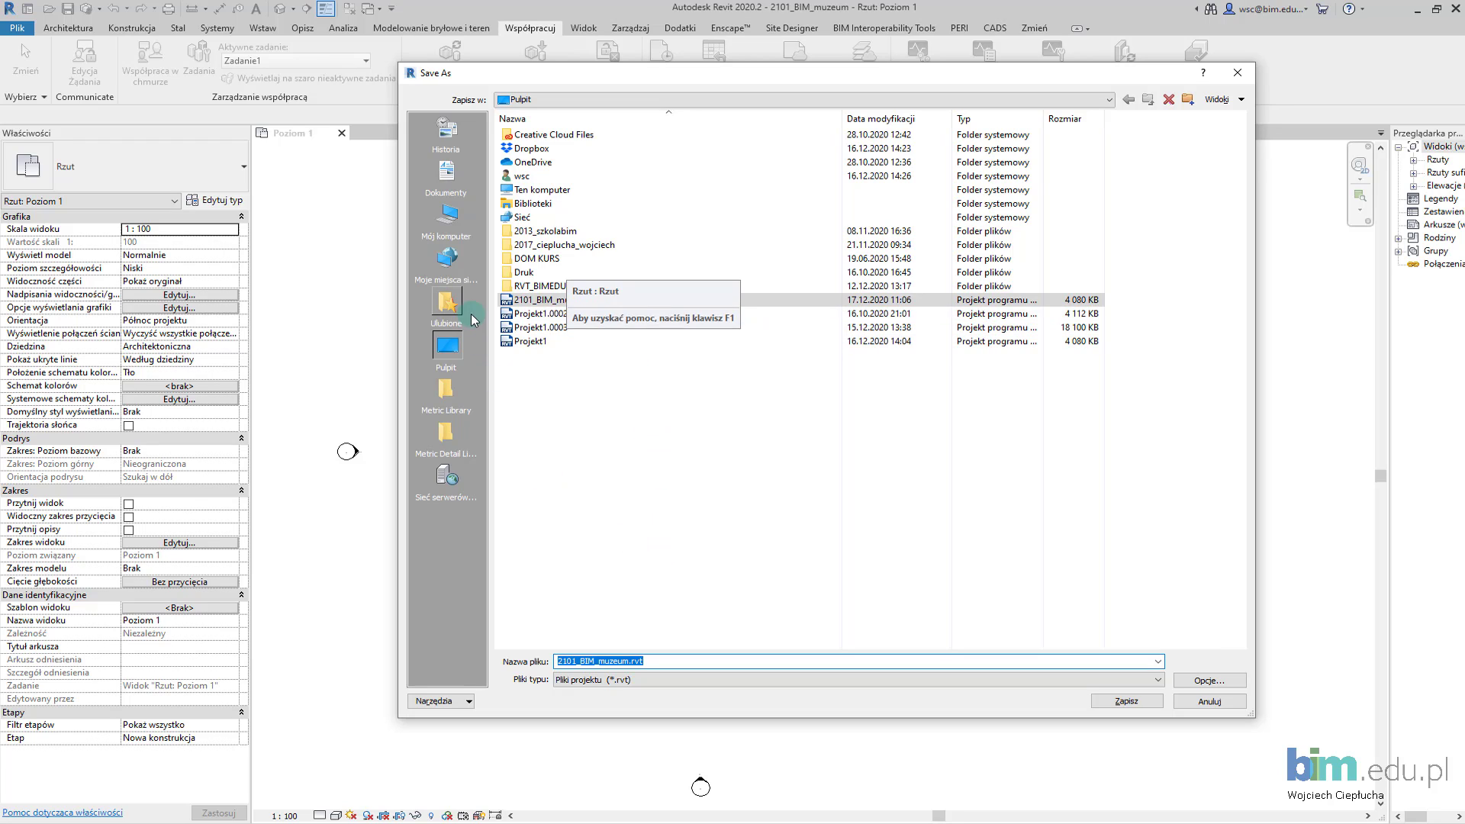
{"action": "double_click", "coordinate": [568, 192]}
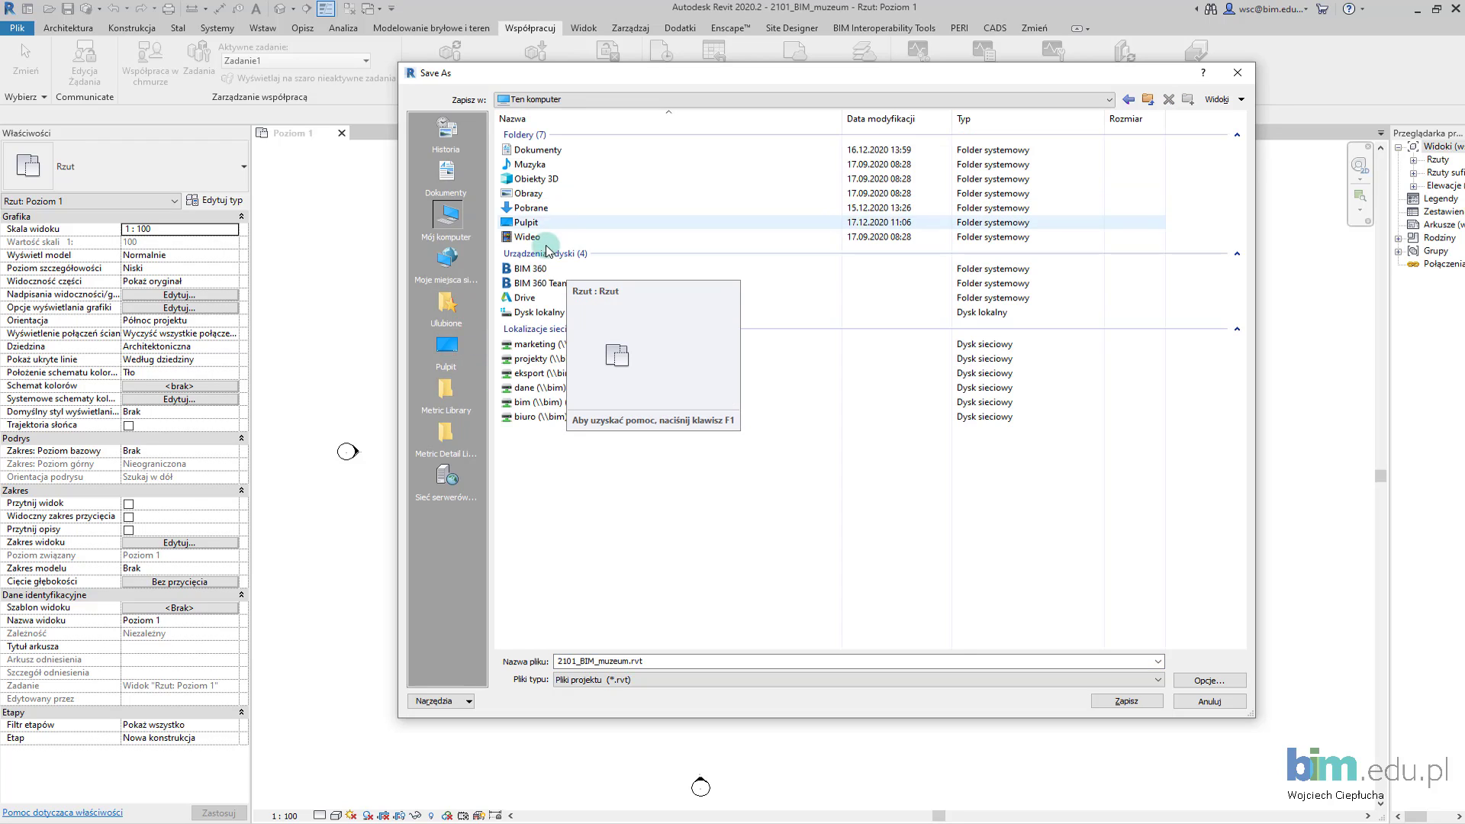
{"action": "left_click_drag", "start_coordinate": [653, 72], "coordinate": [638, 71]}
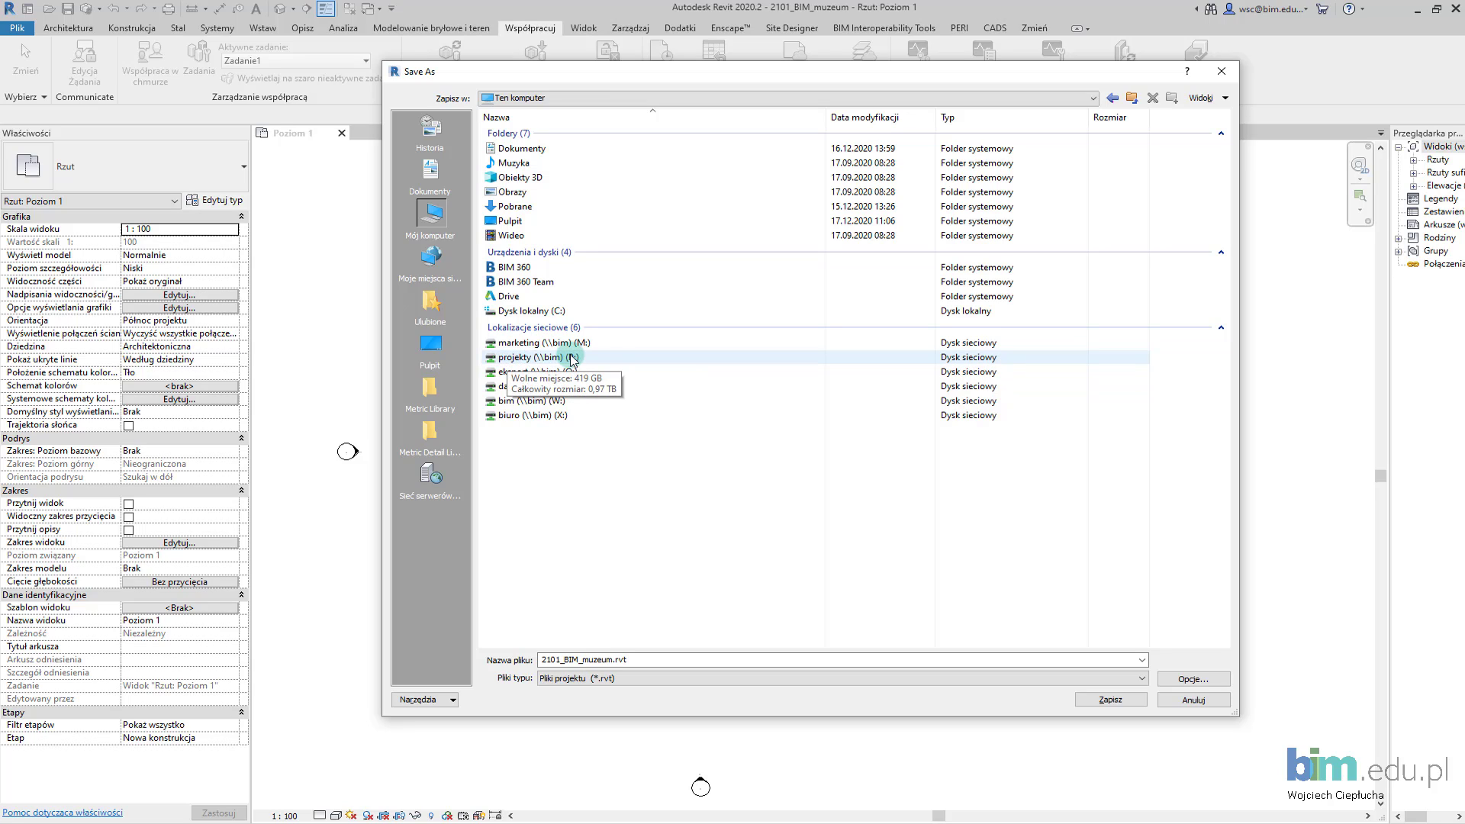
{"action": "left_click", "coordinate": [613, 359]}
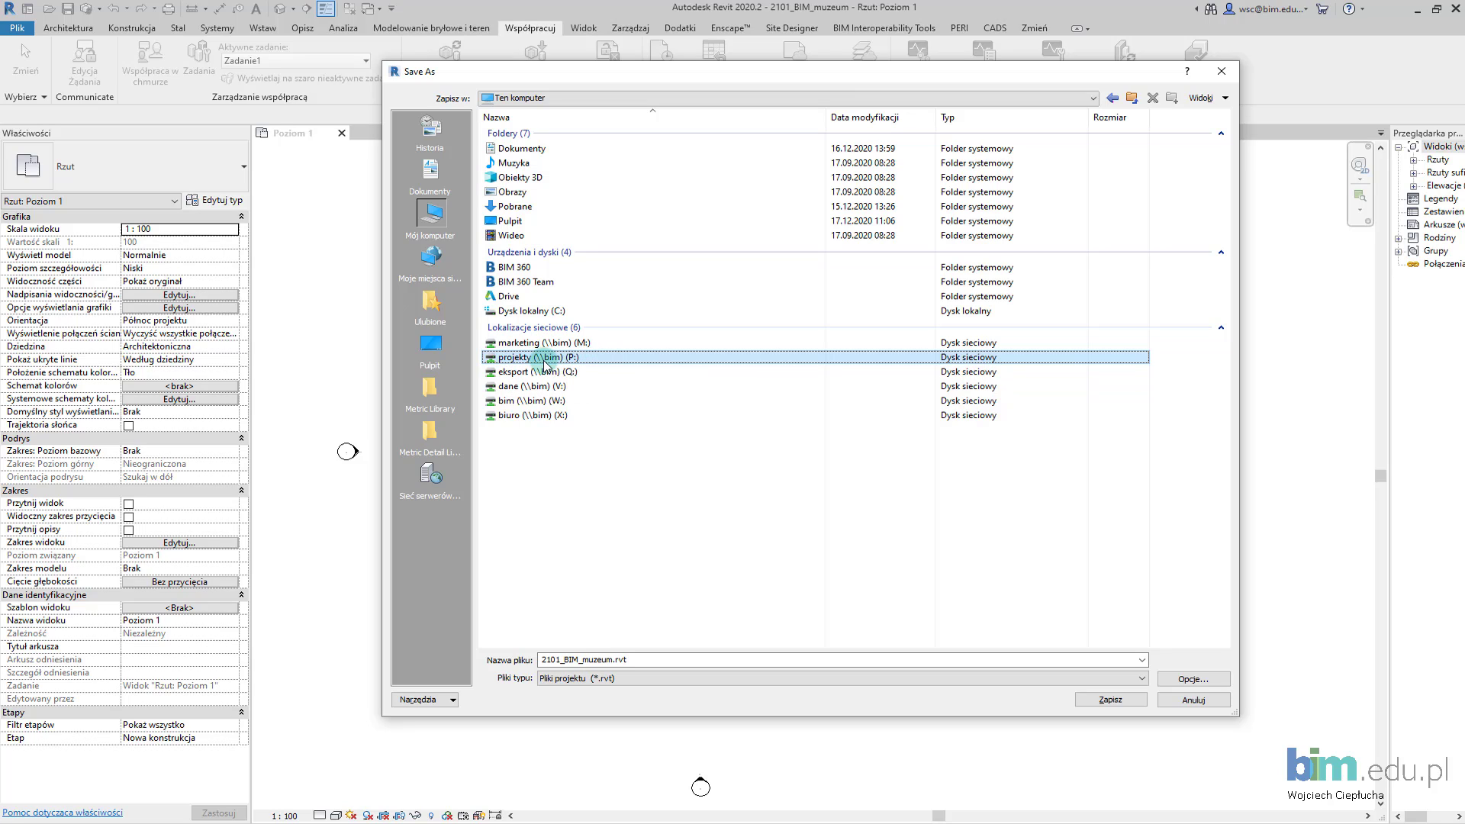
{"action": "double_click", "coordinate": [616, 359]}
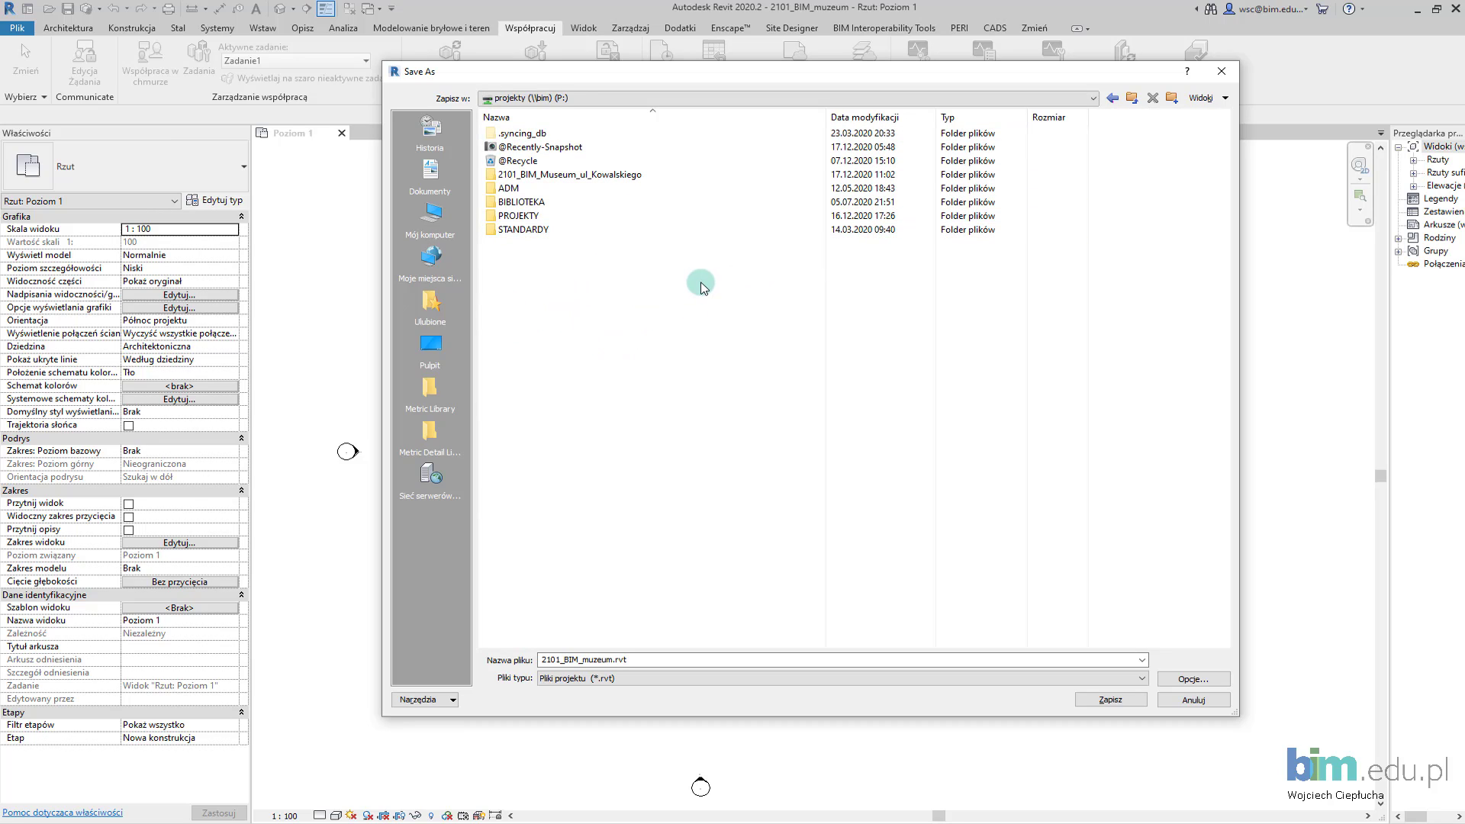
{"action": "double_click", "coordinate": [531, 176]}
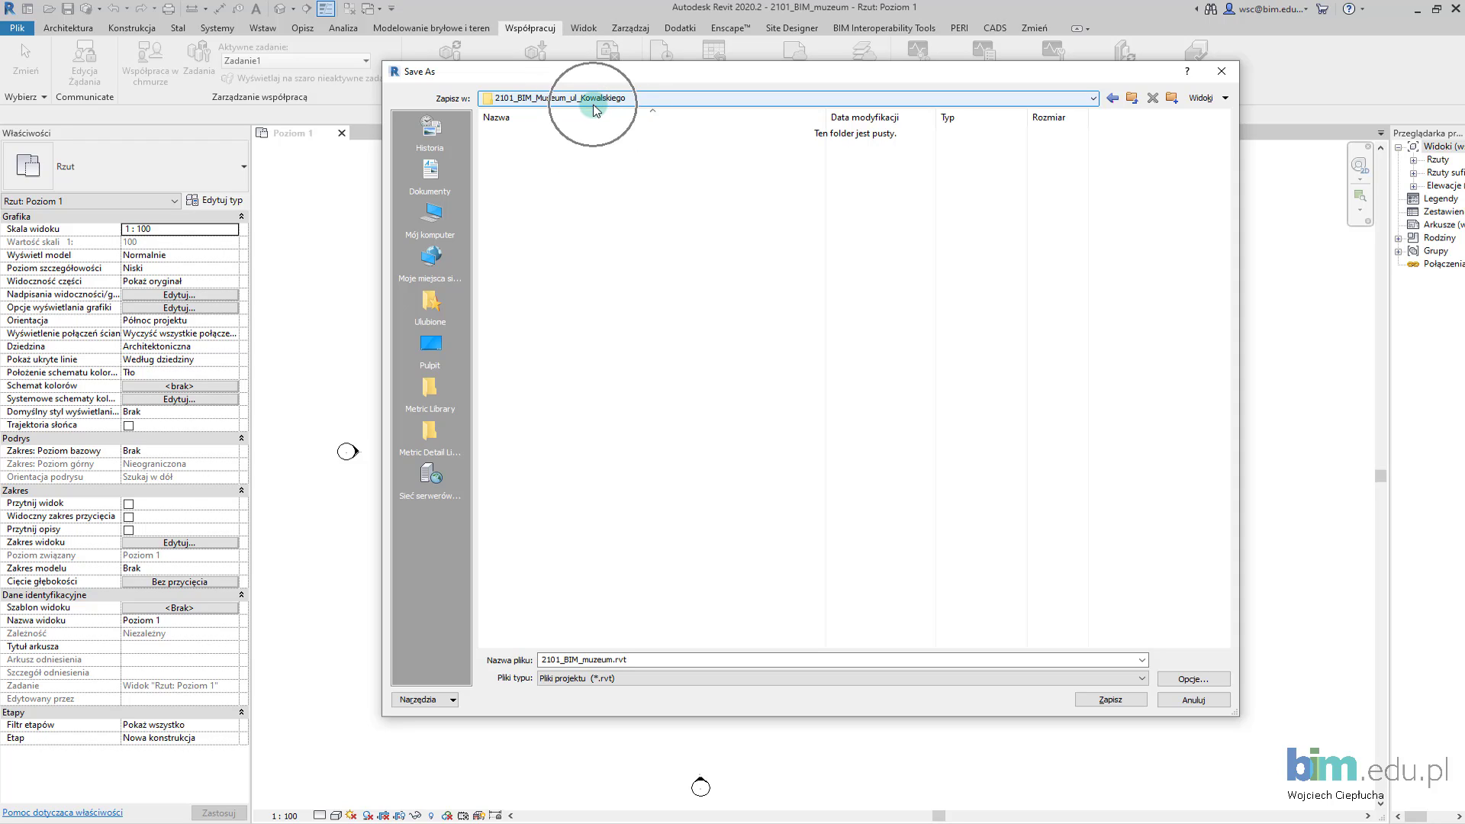
Create a subfolder named RVT_centralny in the museum project folder and open it as the save location
{"action": "left_click", "coordinate": [1173, 97]}
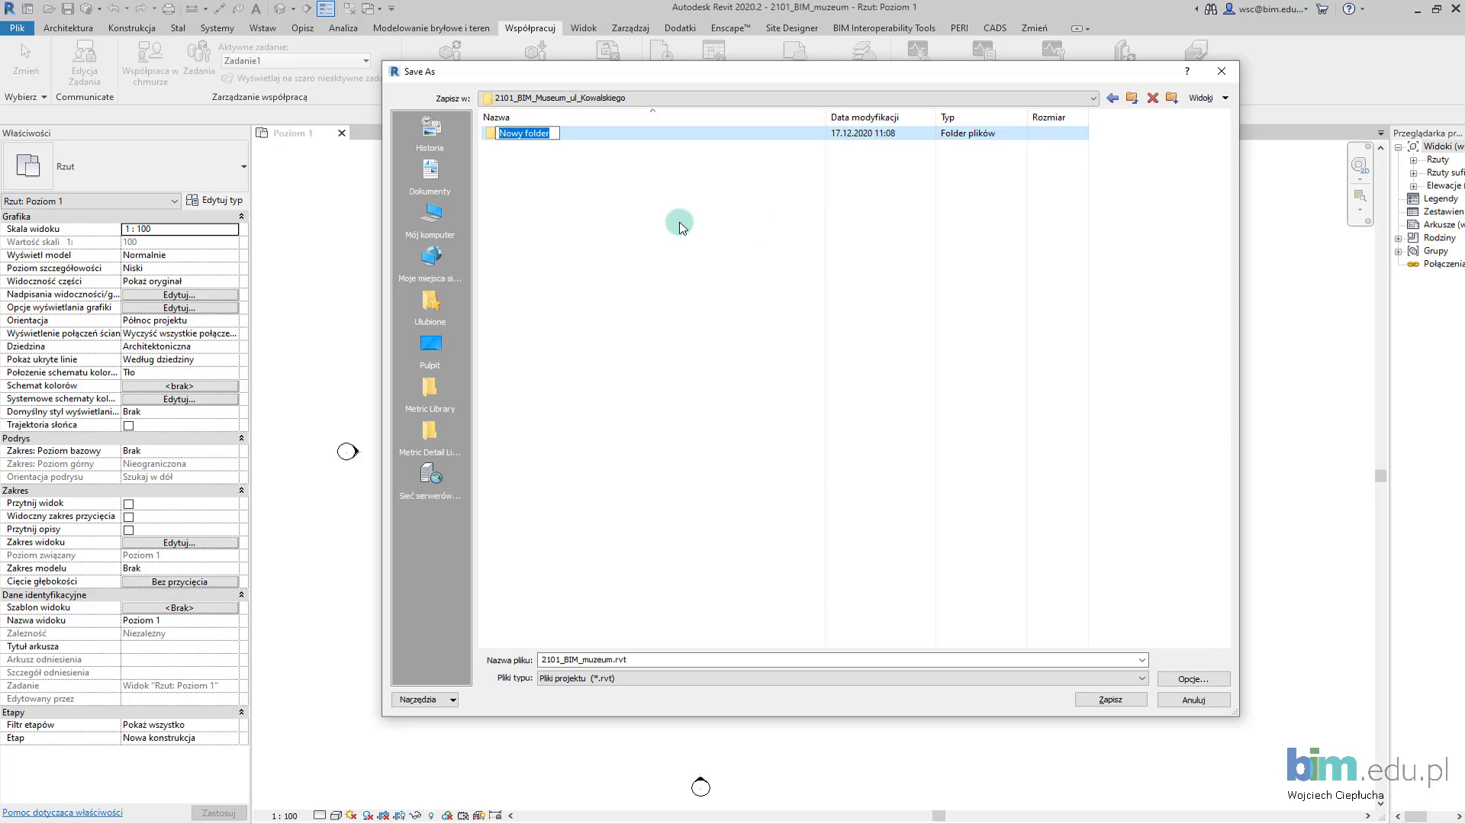
{"action": "type", "text": "RVT_centralny"}
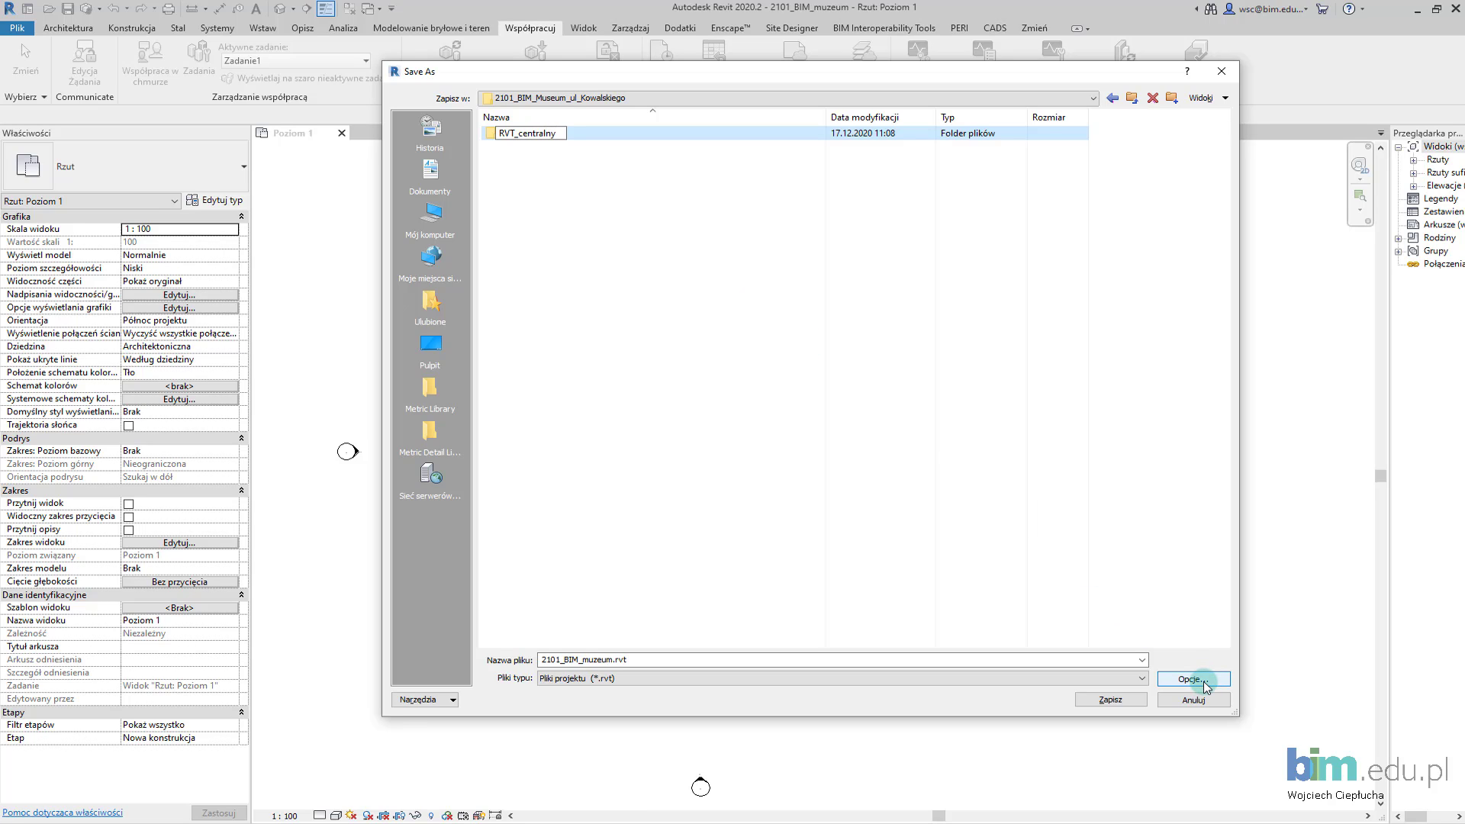
{"action": "left_click", "coordinate": [588, 138]}
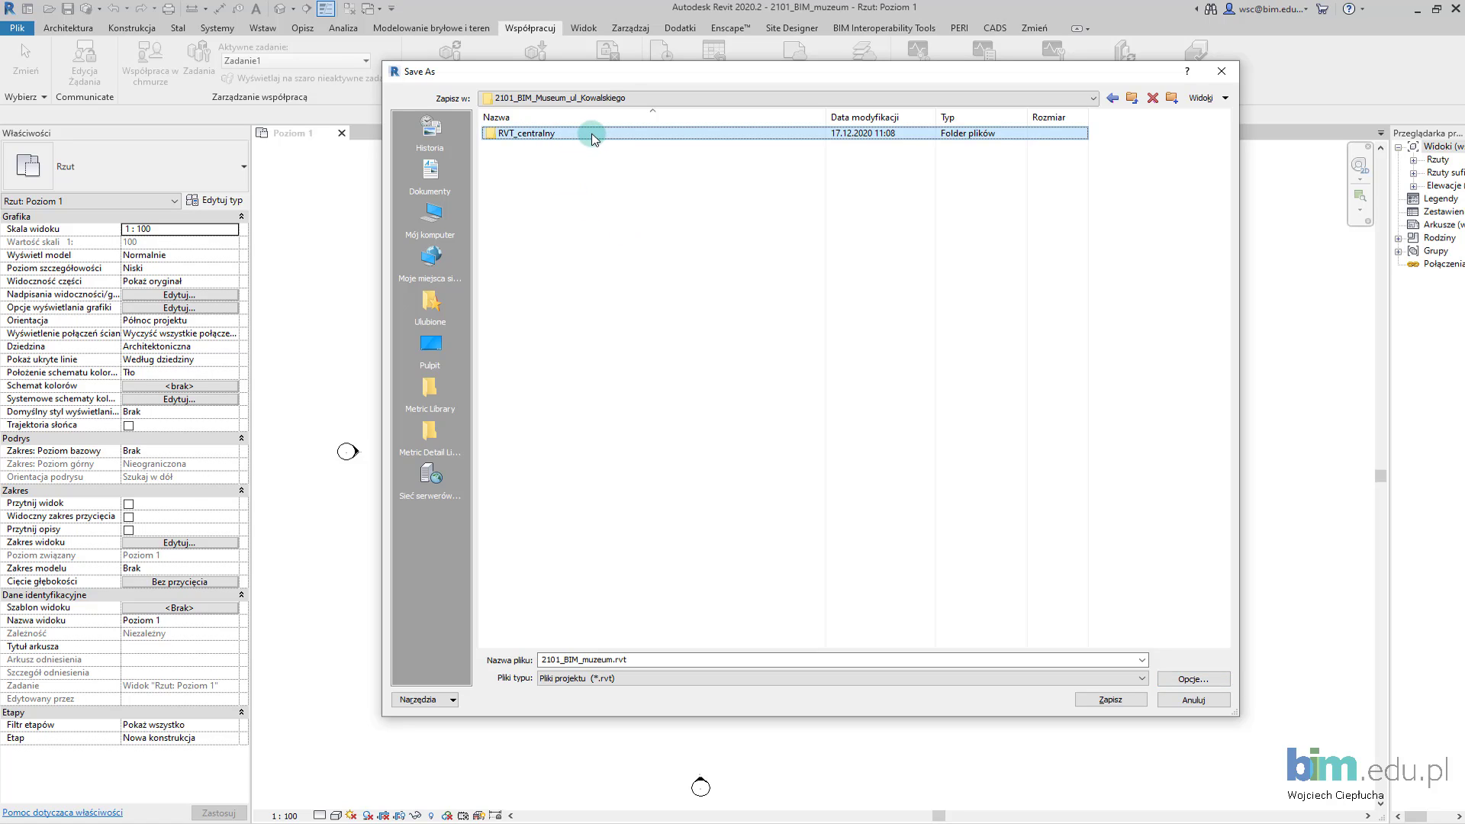
{"action": "double_click", "coordinate": [592, 136]}
Set the maximum number of backups to 50 in the file save options
{"action": "left_click", "coordinate": [1193, 678]}
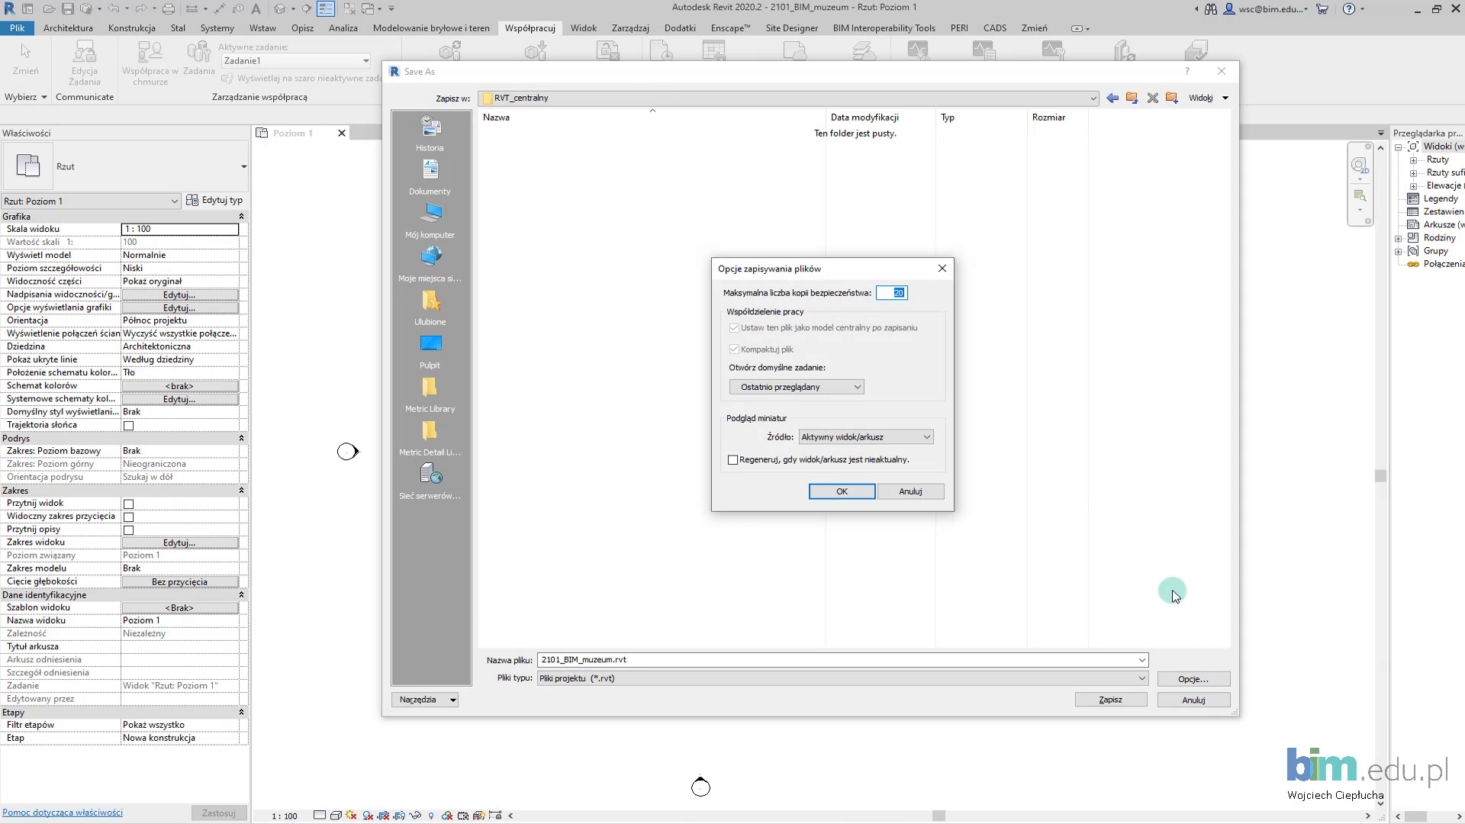
{"action": "left_click_drag", "start_coordinate": [871, 271], "coordinate": [1054, 199]}
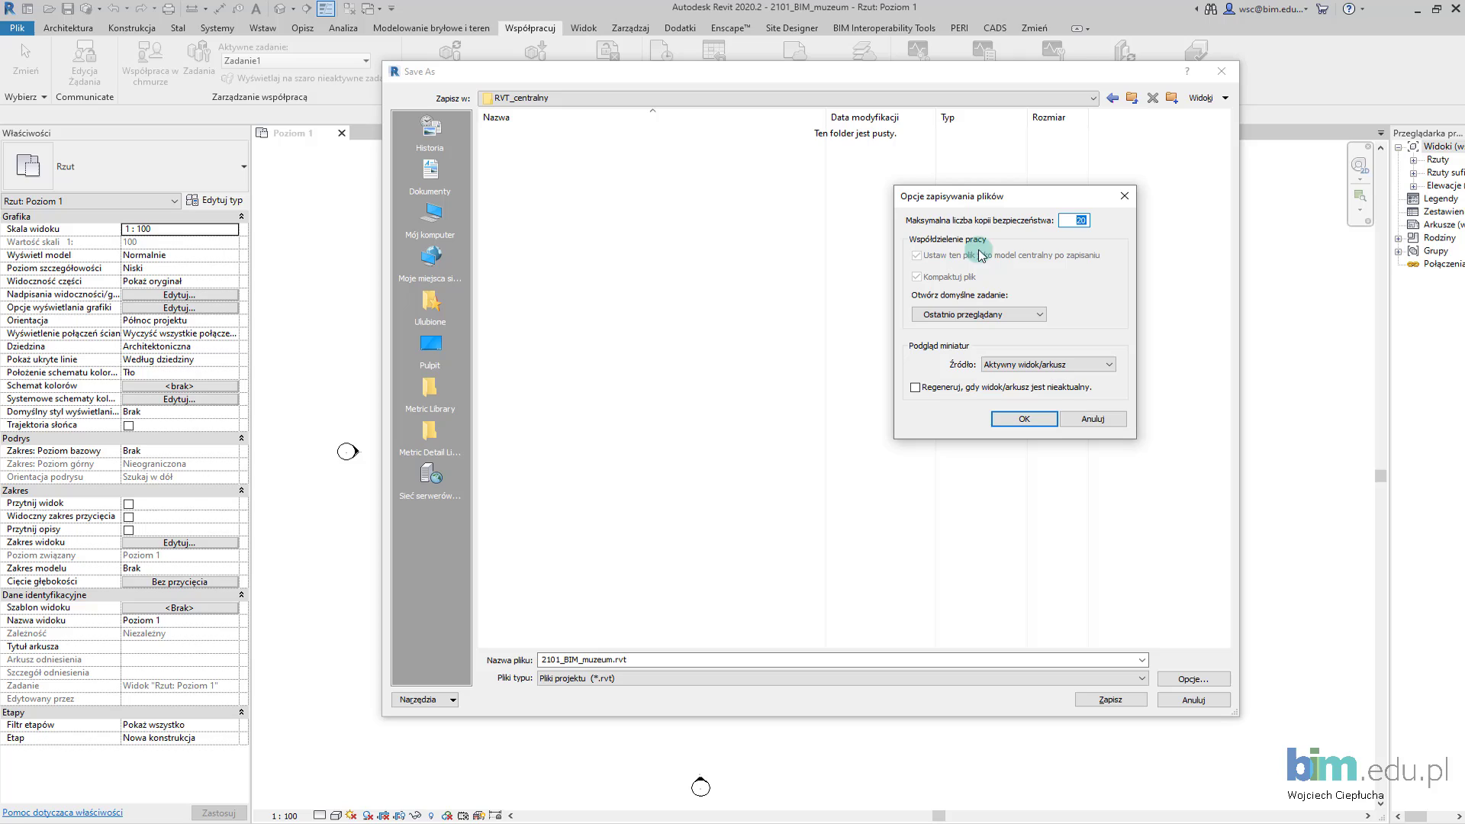
{"action": "left_click", "coordinate": [932, 265]}
{"action": "left_click", "coordinate": [929, 263]}
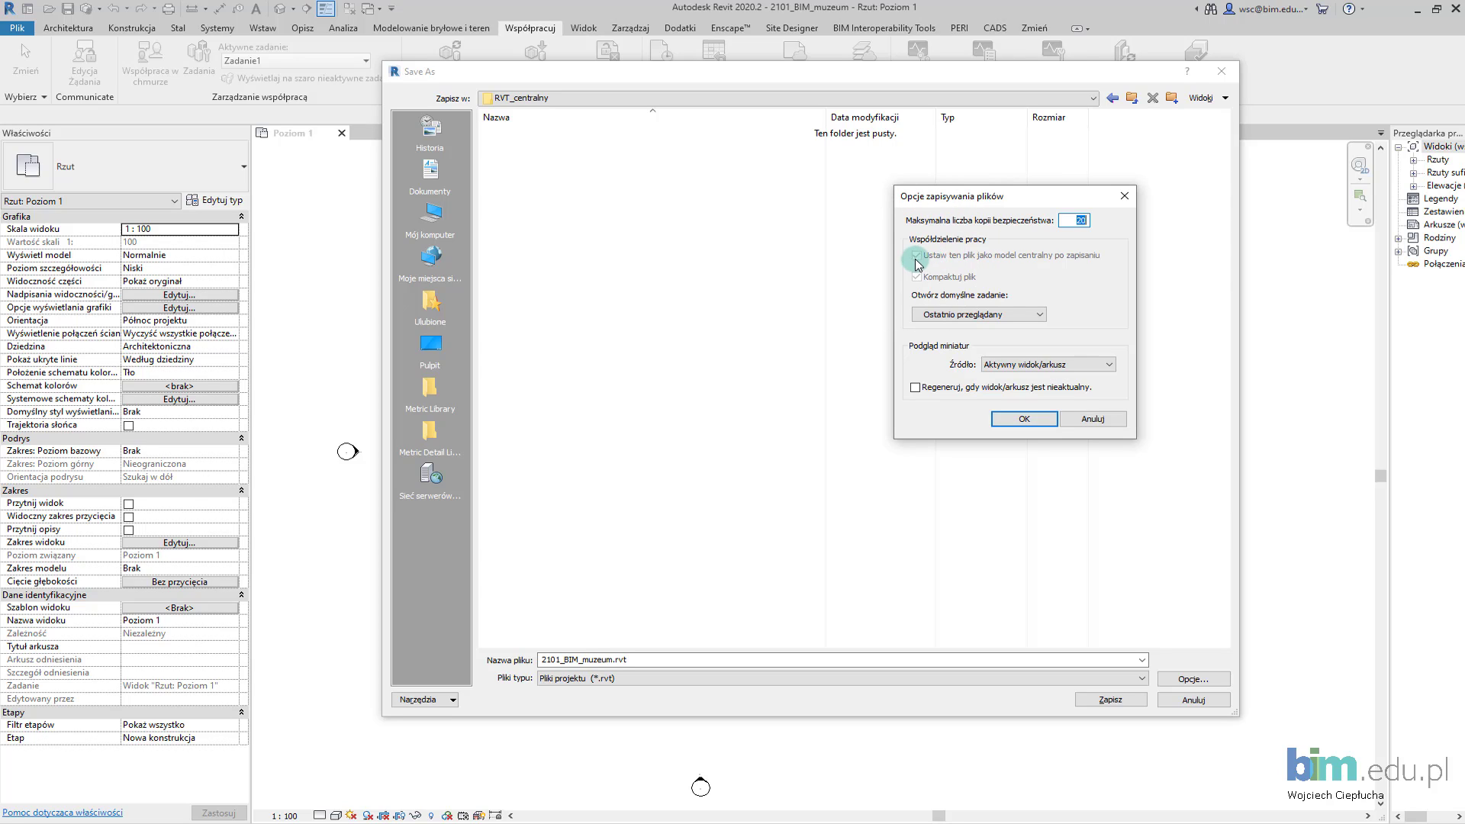
{"action": "left_click", "coordinate": [952, 264]}
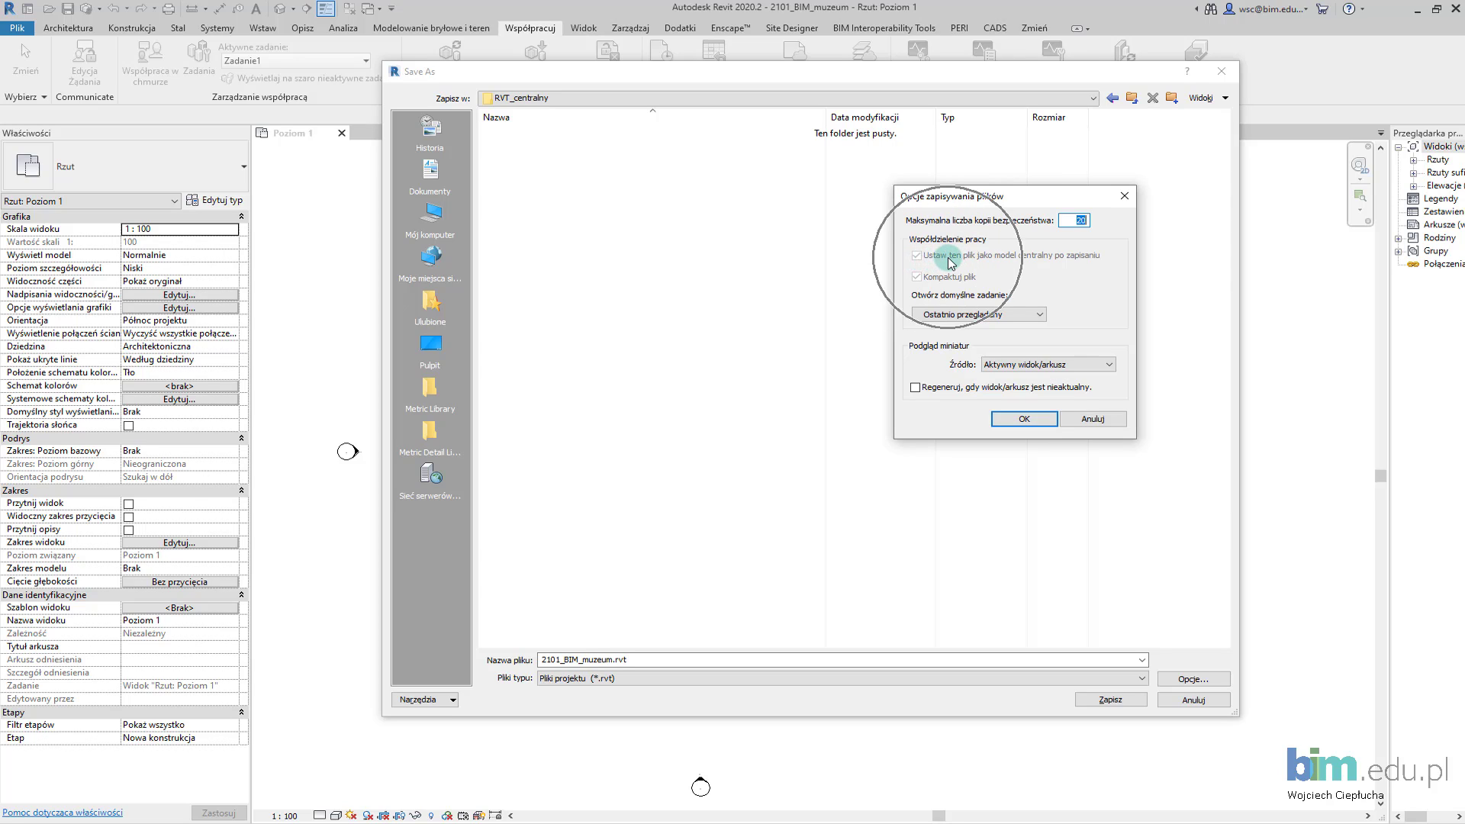
{"action": "left_click", "coordinate": [1064, 261]}
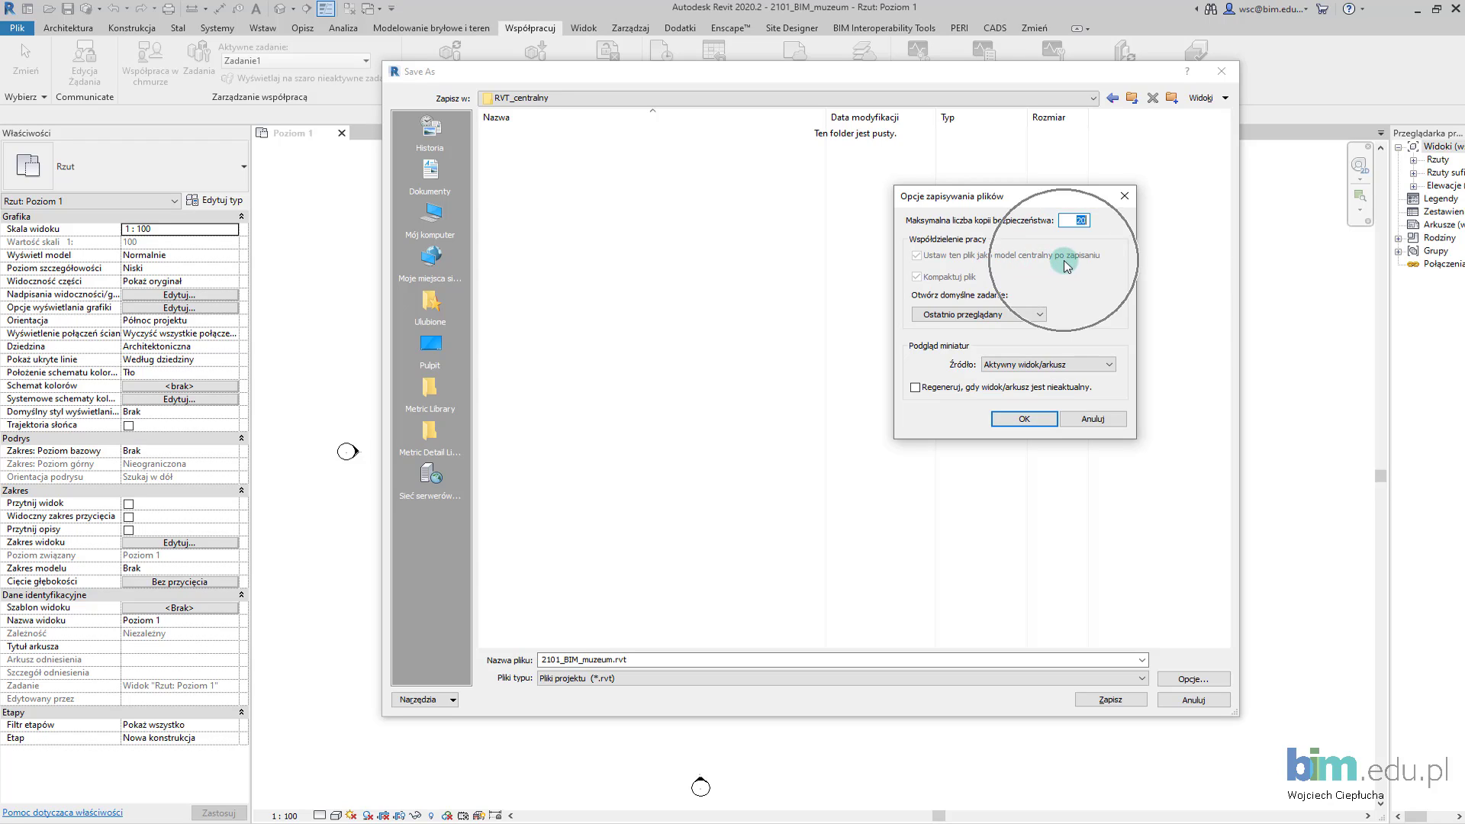
{"action": "left_click", "coordinate": [1079, 223]}
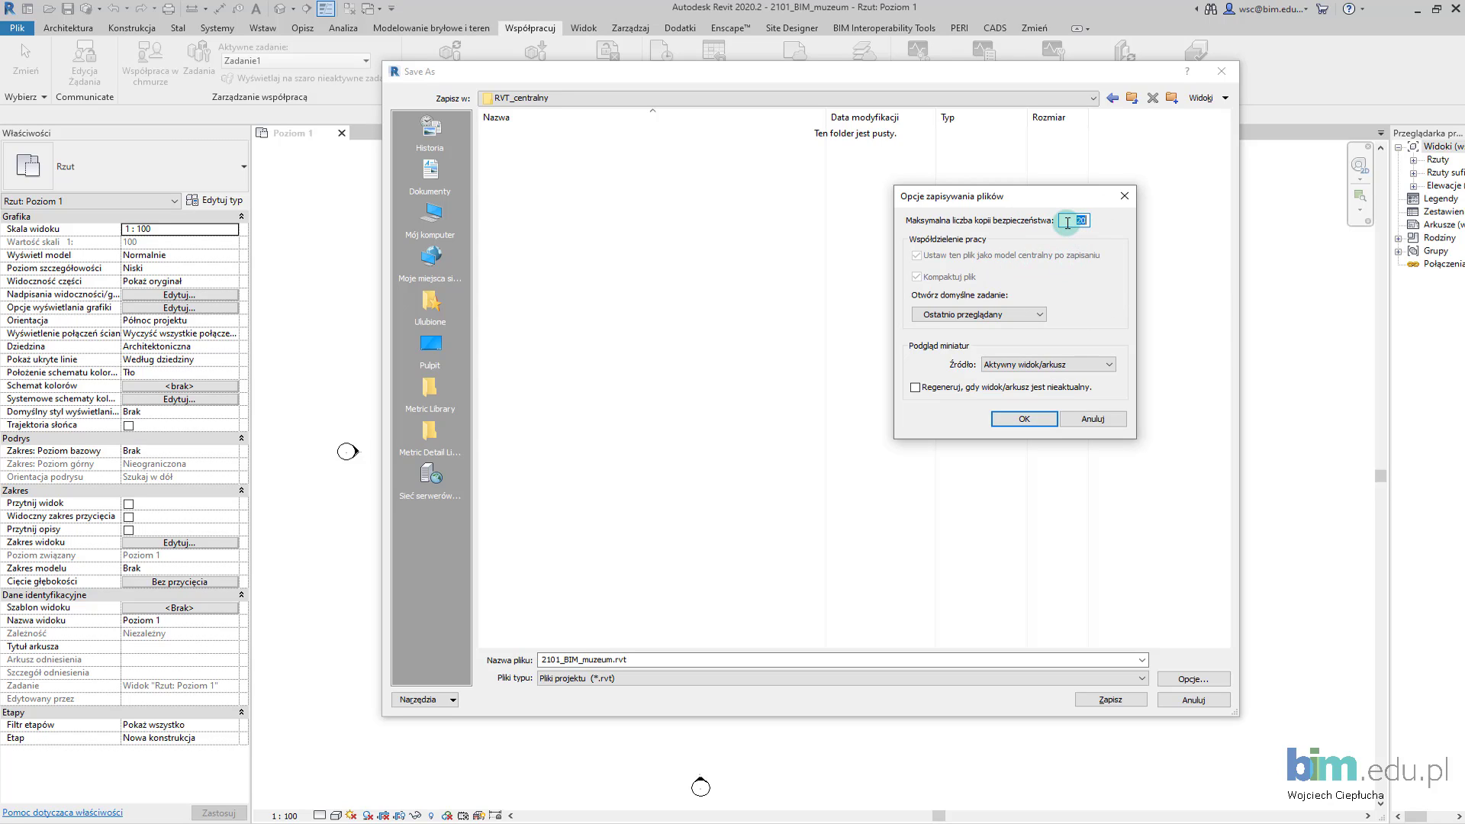
{"action": "type", "text": "50"}
{"action": "key", "text": "Tab"}
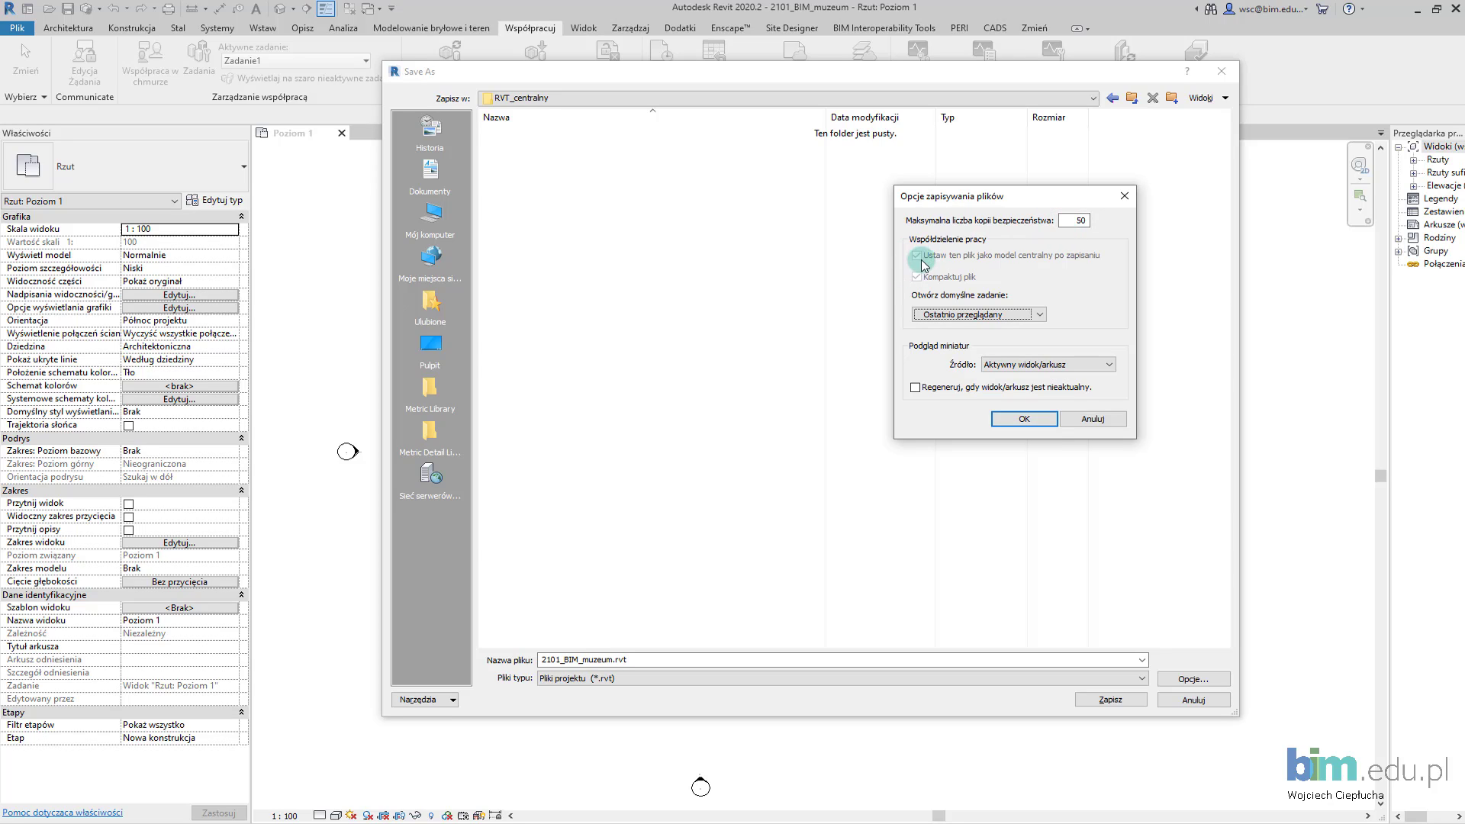
{"action": "left_click", "coordinate": [1013, 420]}
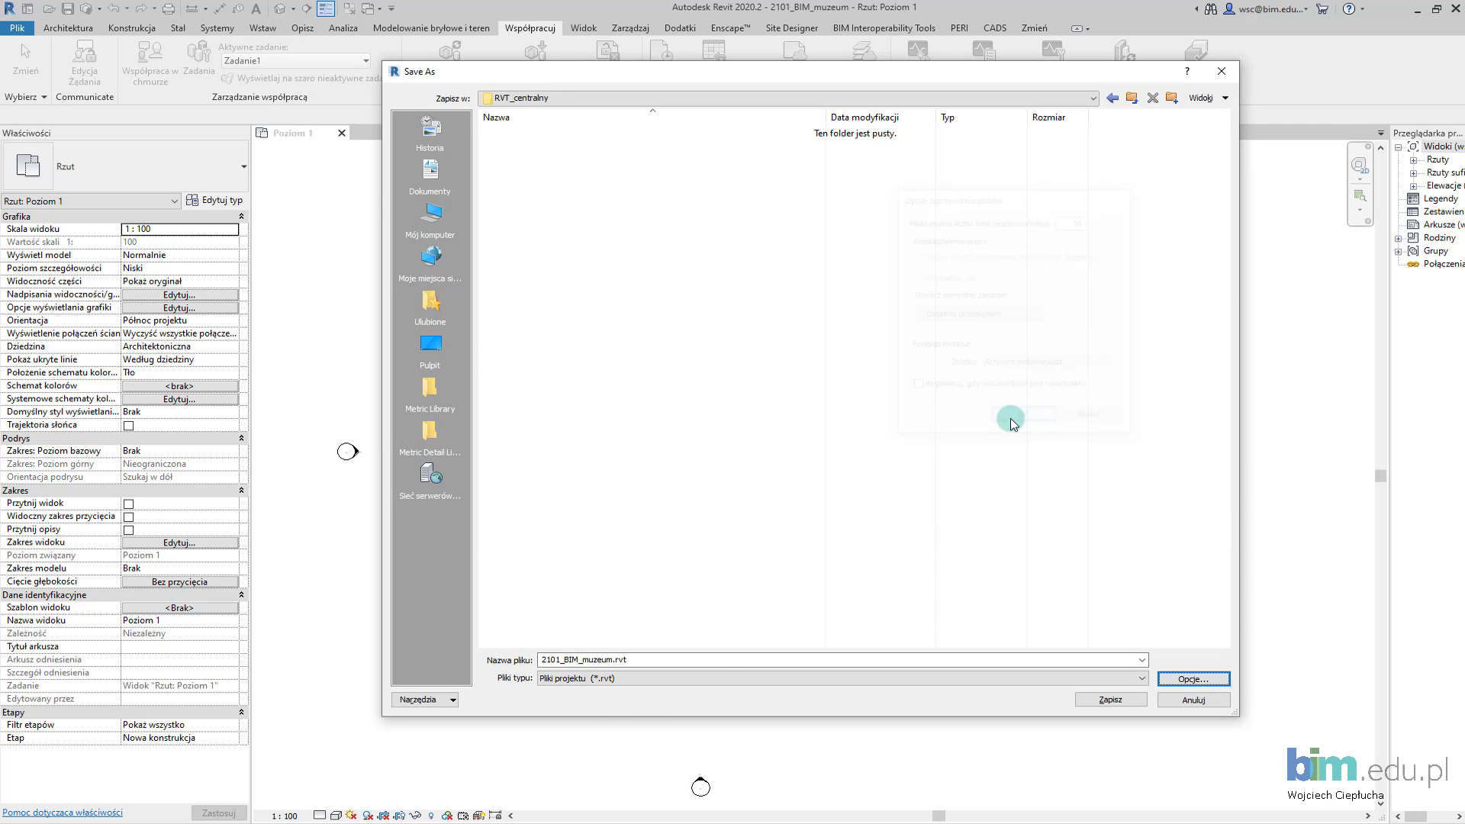
Name the file 2101_BIM_muzeum_centralny and save it in the RVT_centralny folder
{"action": "double_click", "coordinate": [618, 660]}
{"action": "left_click", "coordinate": [619, 660]}
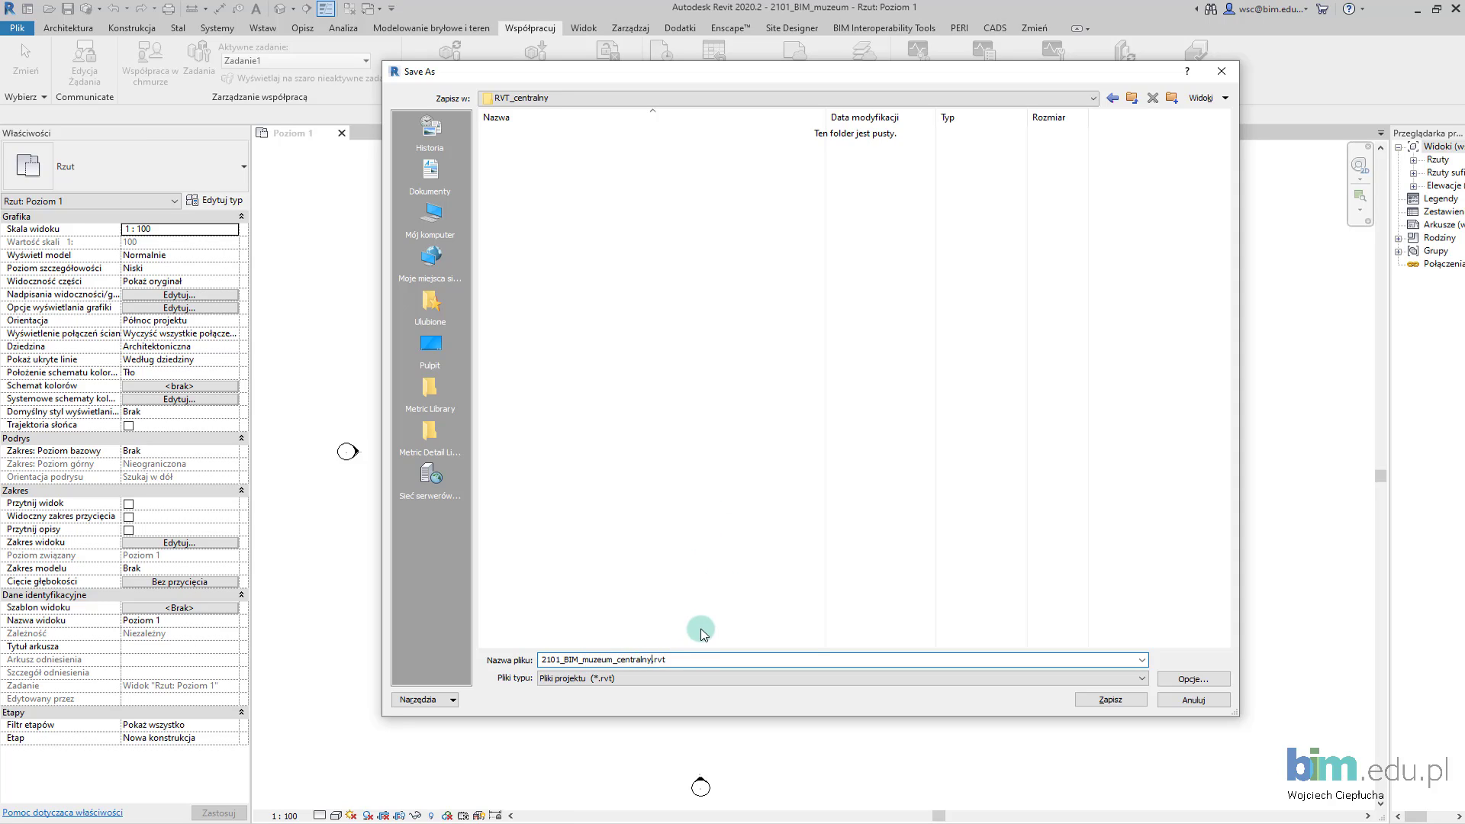
{"action": "left_click", "coordinate": [1111, 701]}
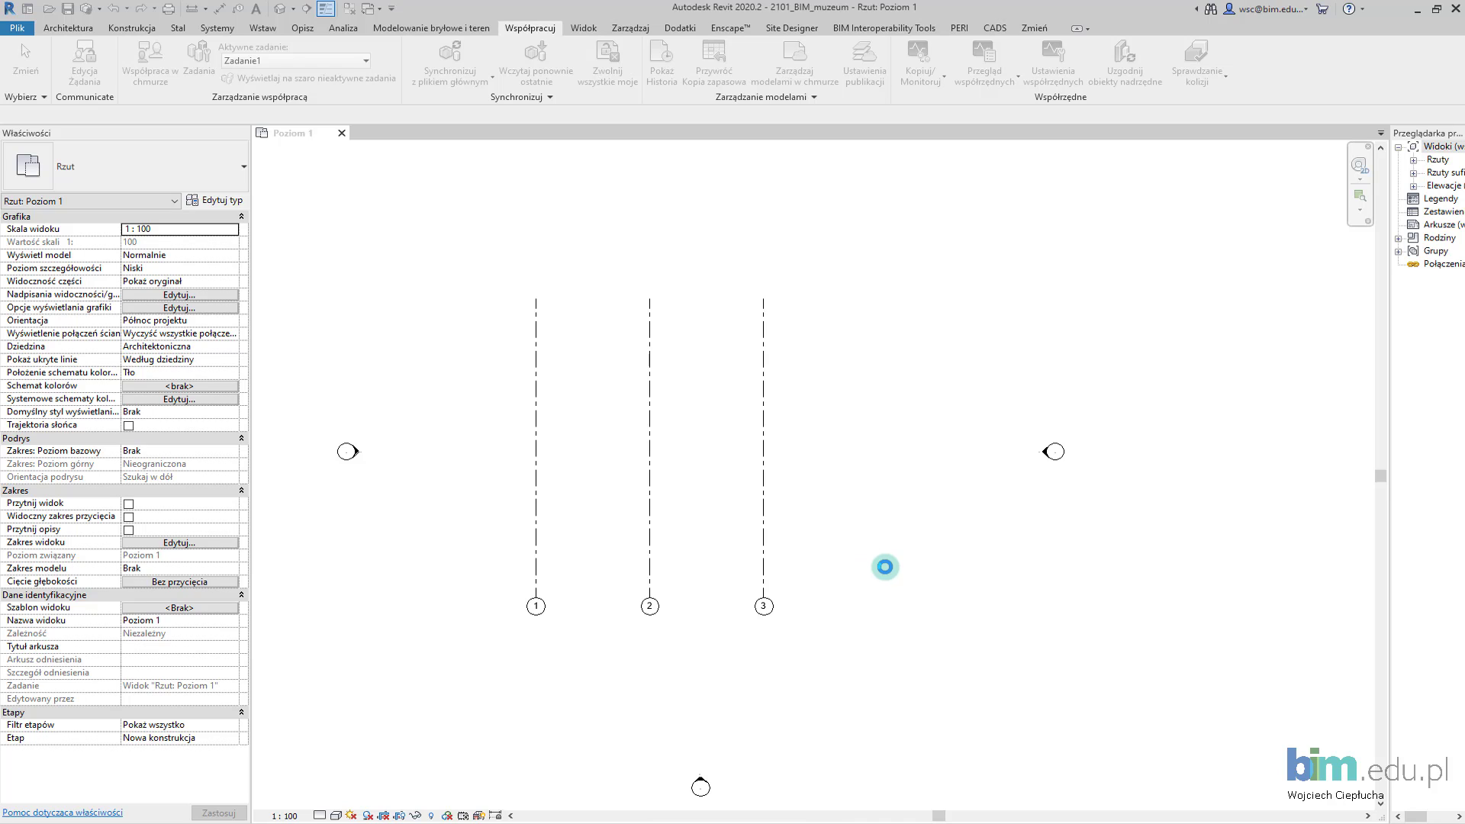
Synchronize with the central file, relinquishing user-created worksets (Zadania użytkownika) and adding the comment "Start"
{"action": "middle_click_drag", "start_coordinate": [948, 580], "coordinate": [883, 550]}
{"action": "scroll", "coordinate": [924, 561], "scroll_direction": "down", "scroll_amount": 2}
{"action": "scroll", "coordinate": [883, 549], "scroll_direction": "up", "scroll_amount": 1}
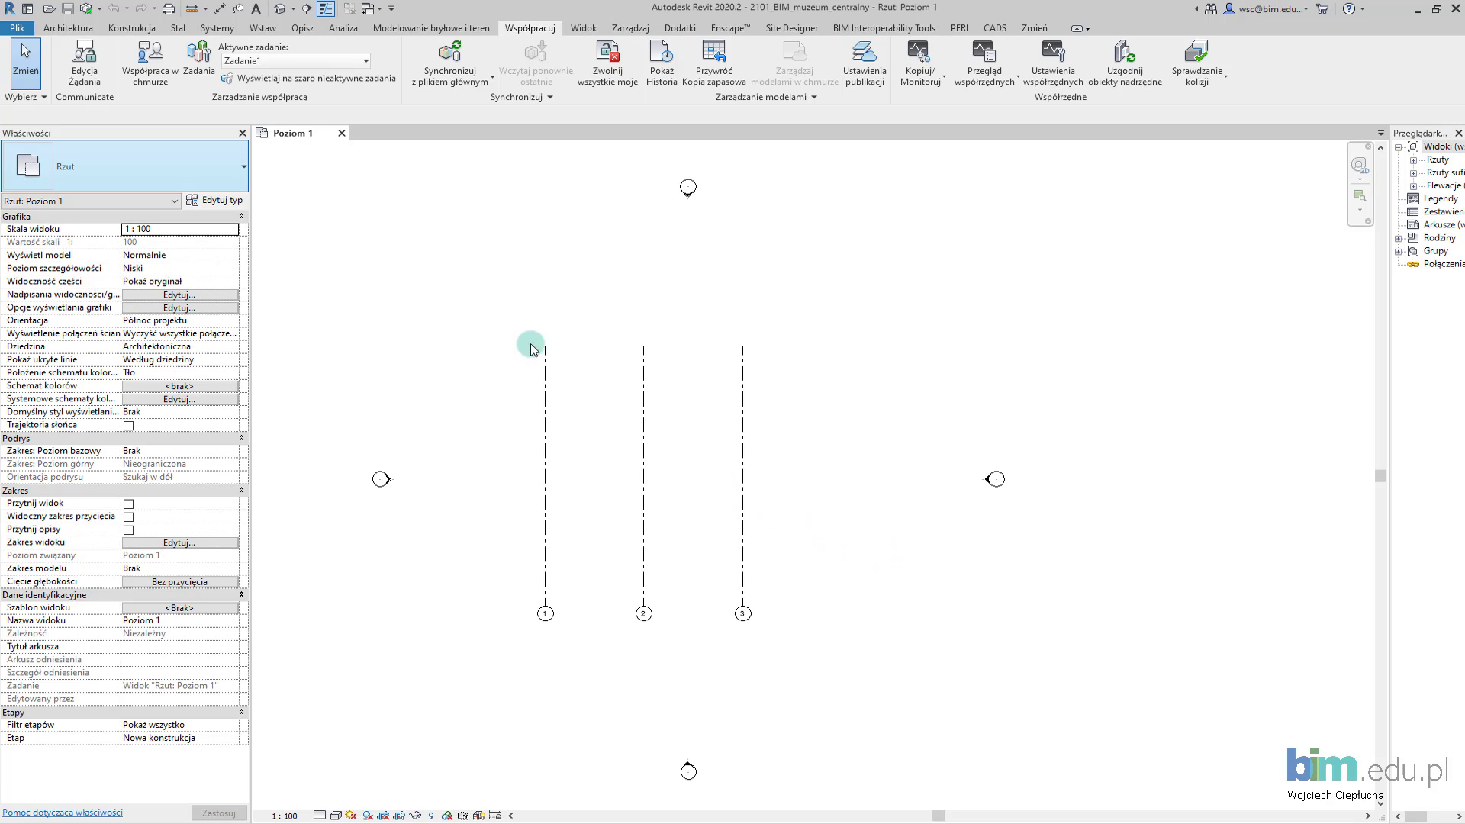
{"action": "middle_click_drag", "start_coordinate": [419, 264], "coordinate": [467, 255]}
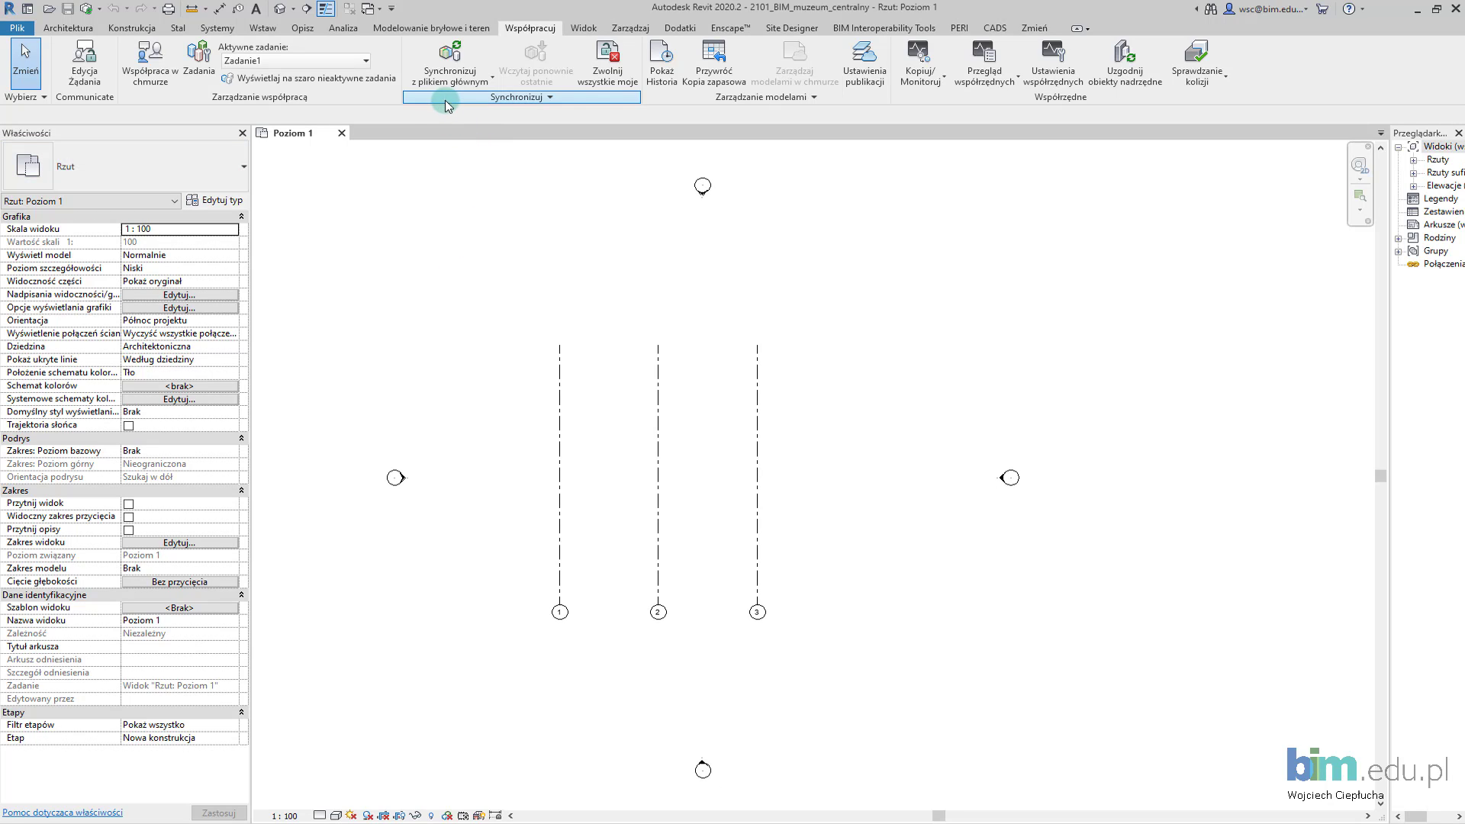
{"action": "left_click", "coordinate": [470, 60]}
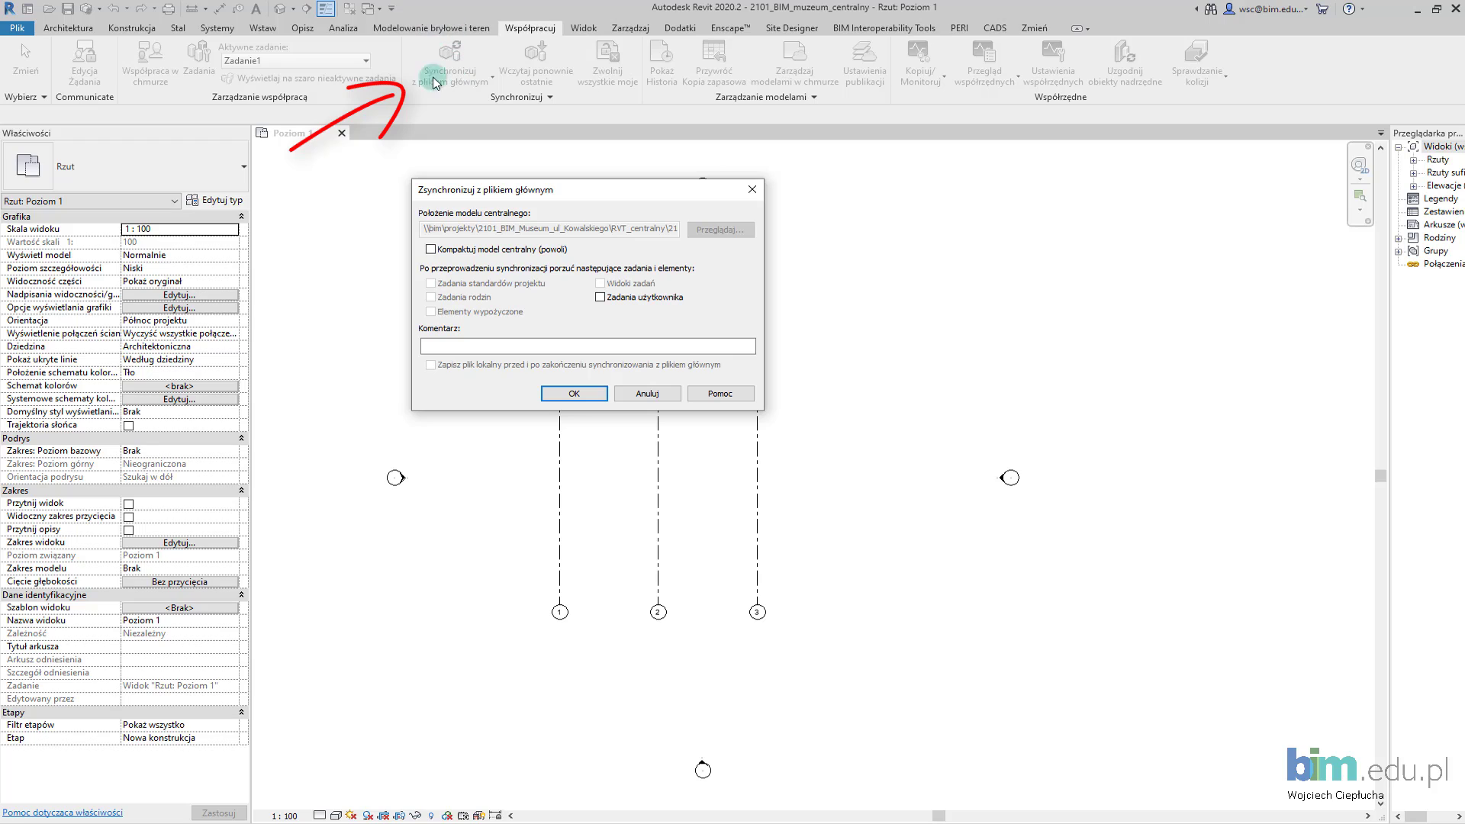
{"action": "left_click", "coordinate": [600, 297]}
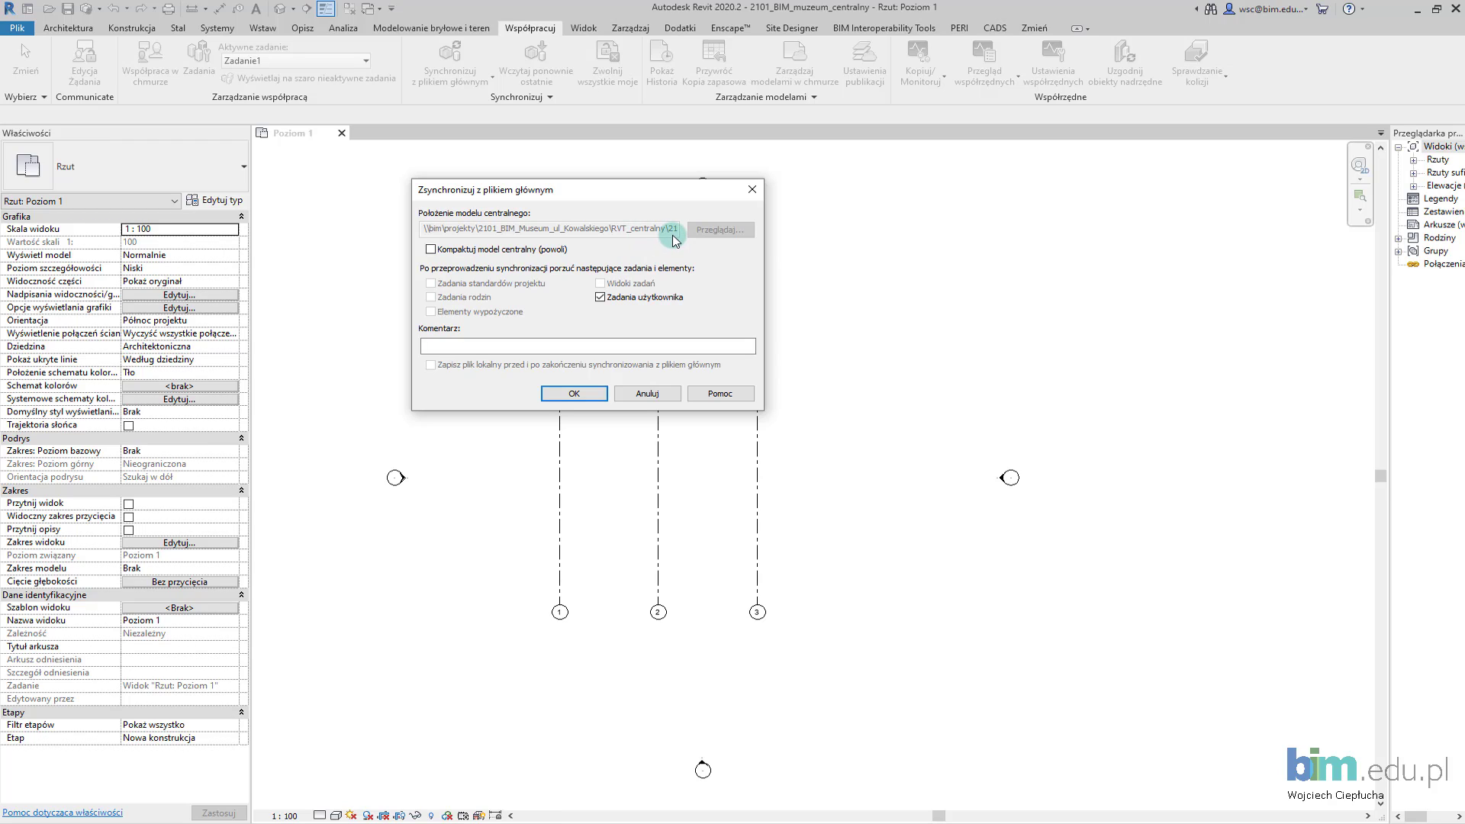
{"action": "left_click", "coordinate": [537, 348]}
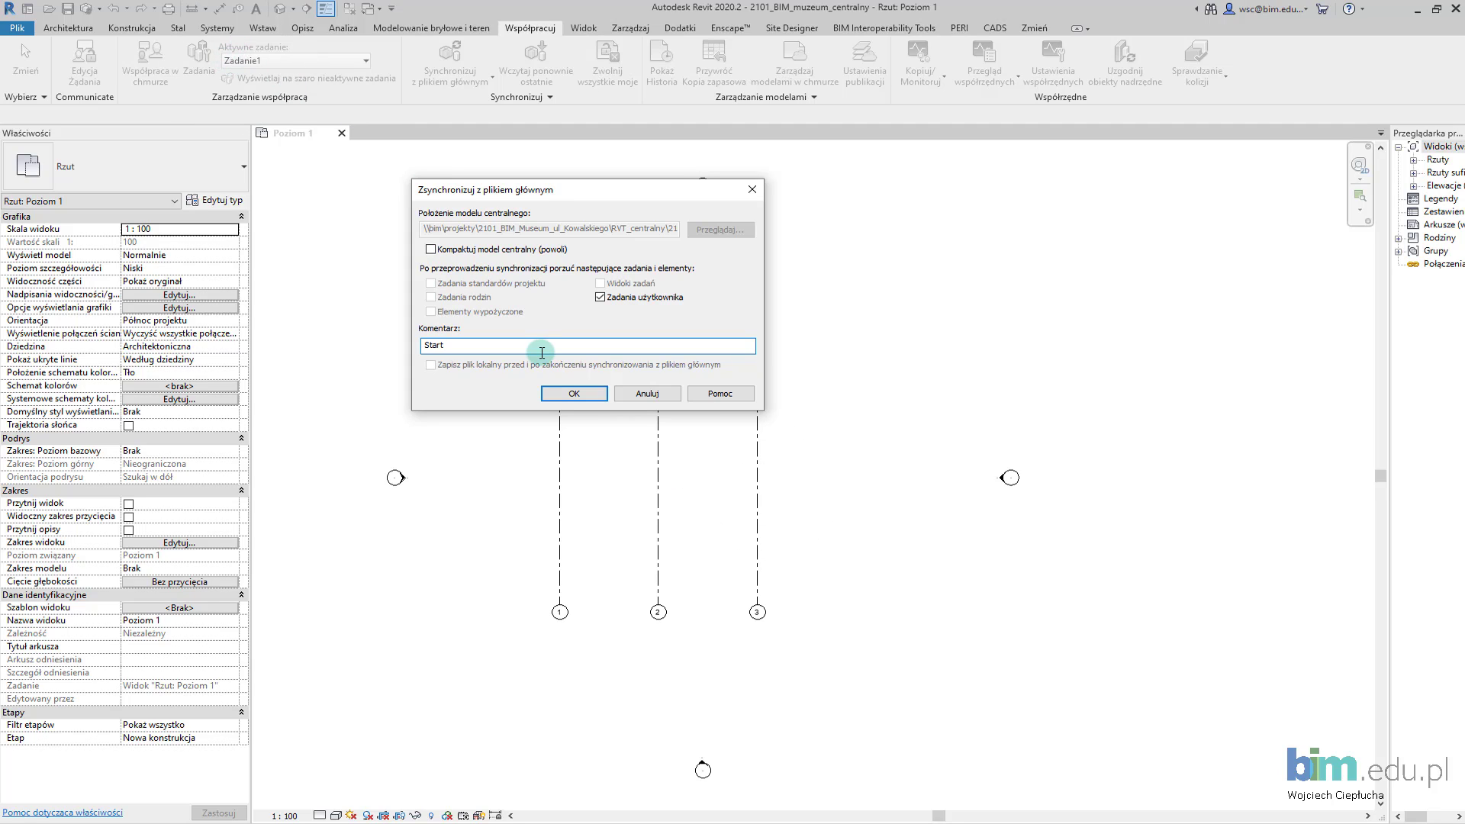
{"action": "left_click", "coordinate": [584, 398]}
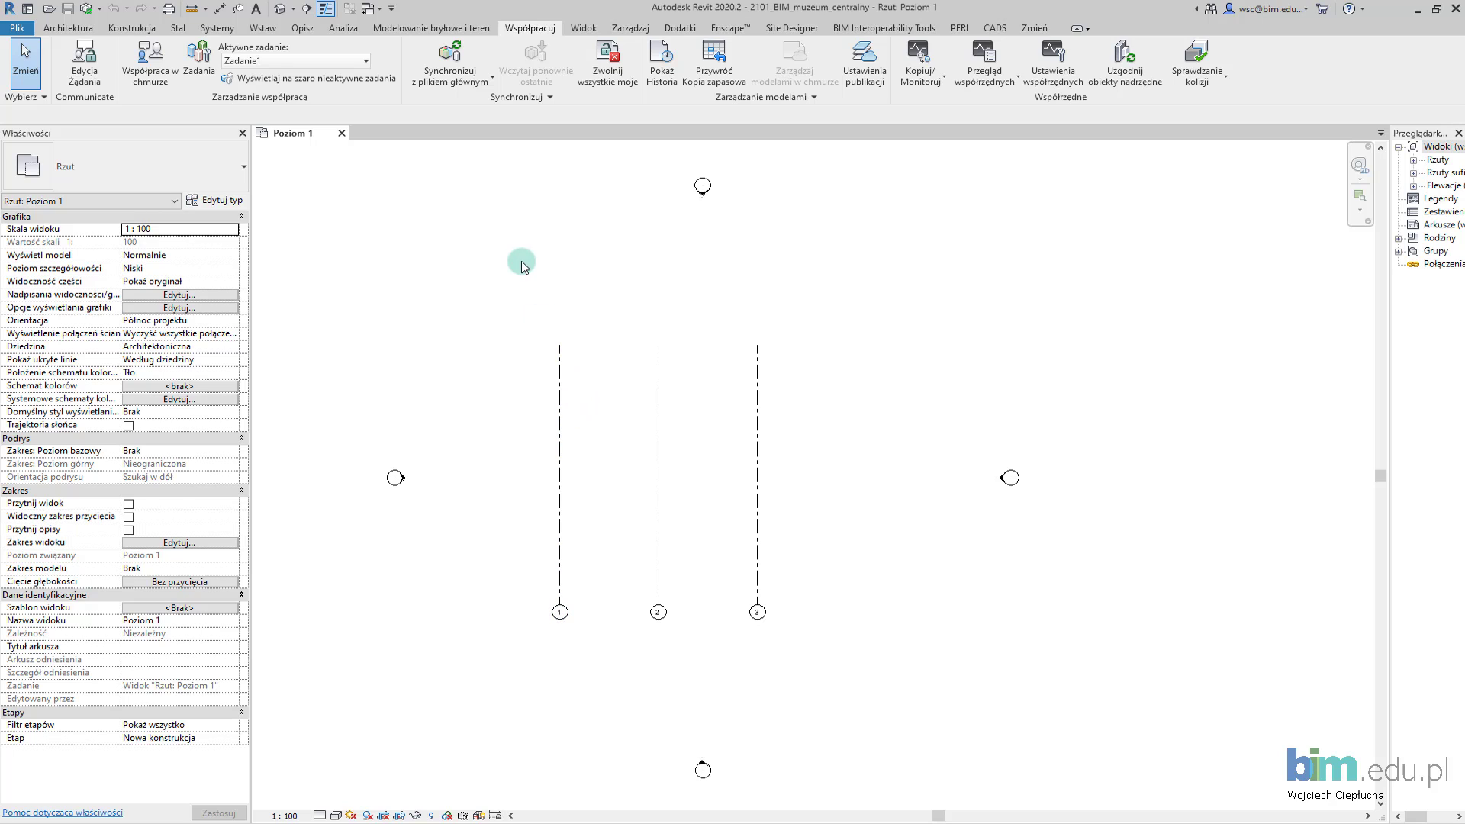
Inspect grid lines 1, 2 and 3 in the Poziom 1 plan for their worksharing edit status
{"action": "left_click", "coordinate": [560, 408]}
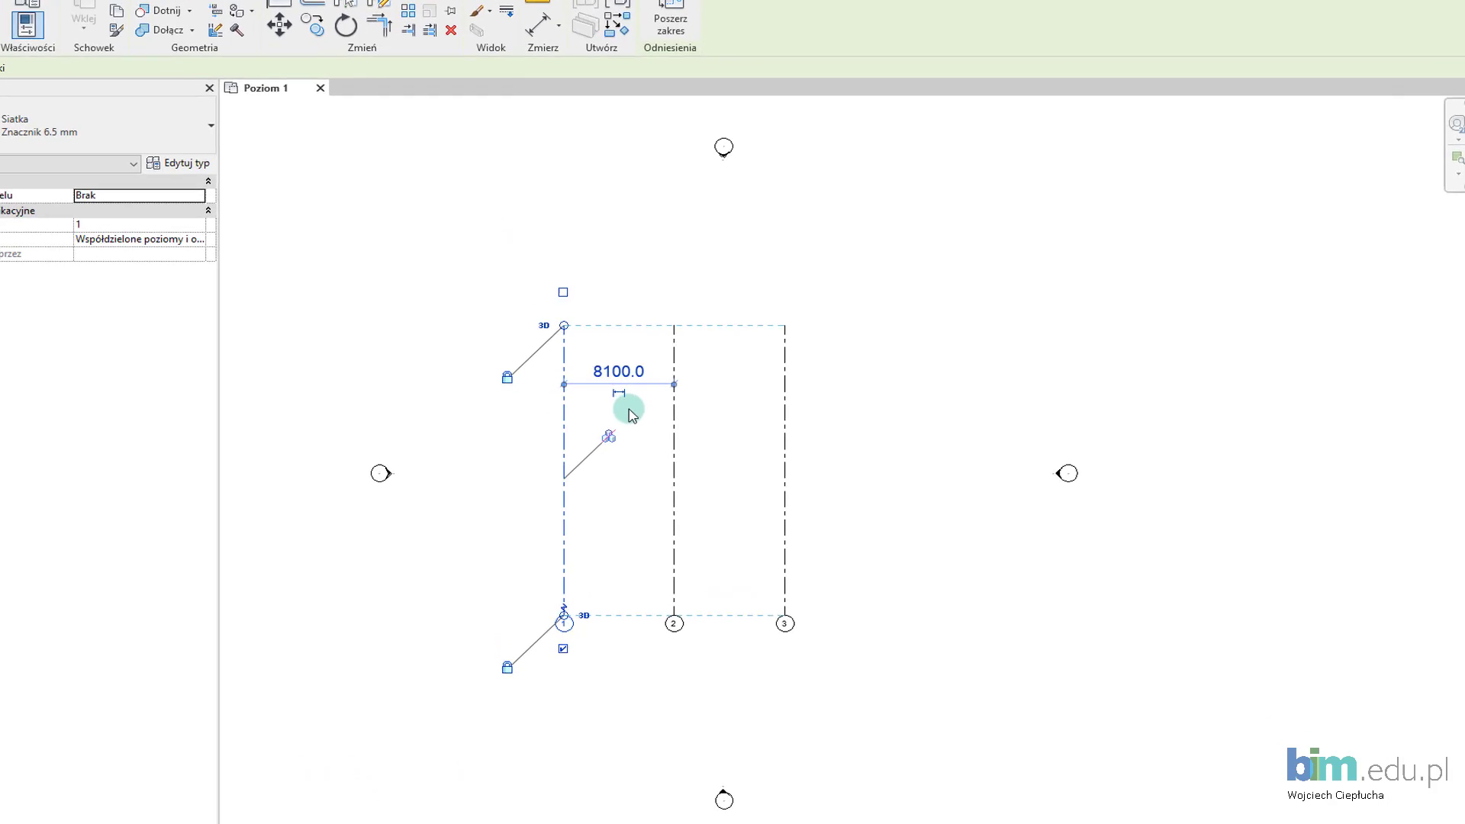
{"action": "left_click", "coordinate": [677, 440]}
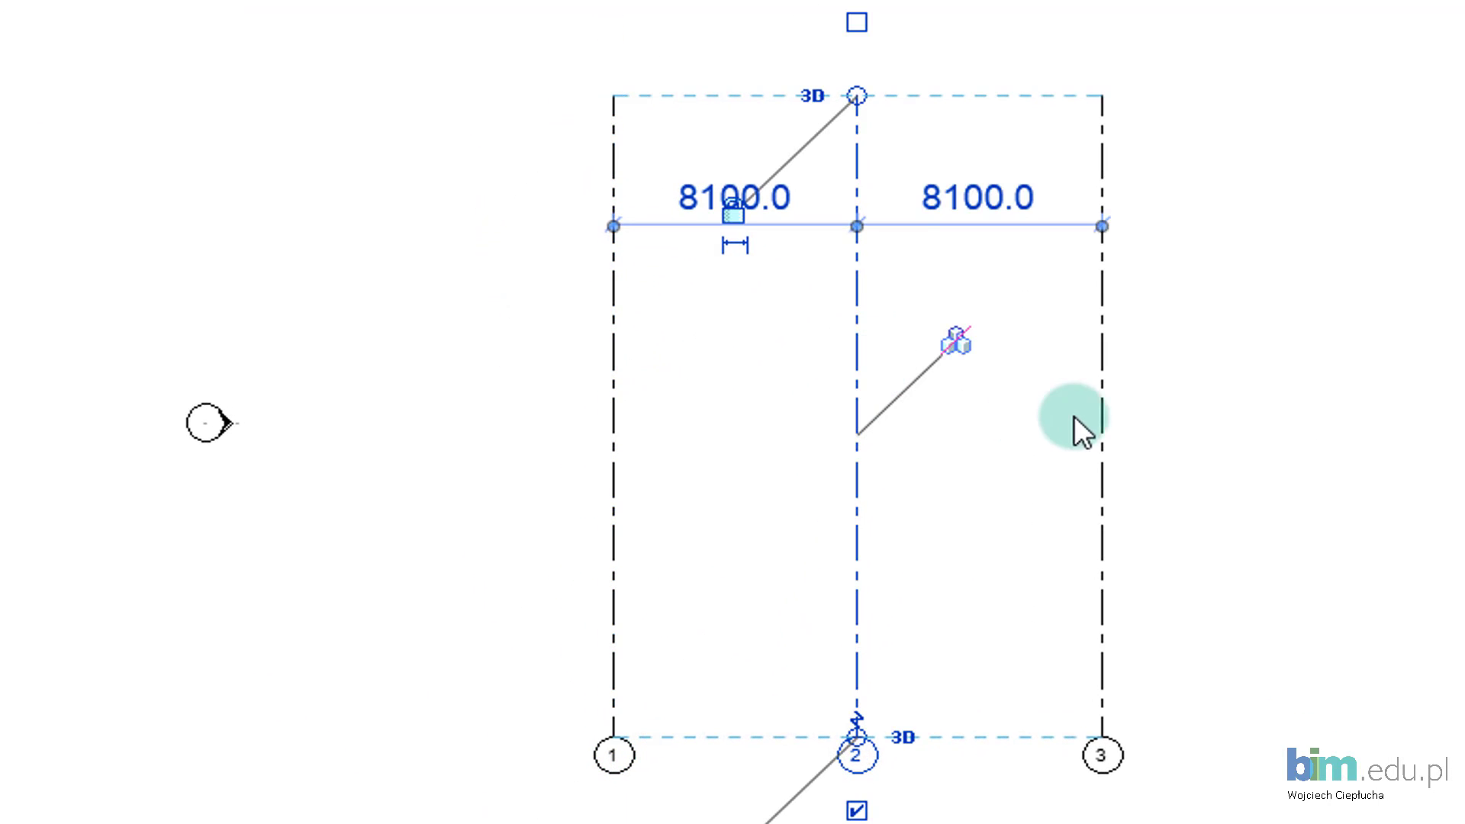
{"action": "left_click", "coordinate": [1106, 416]}
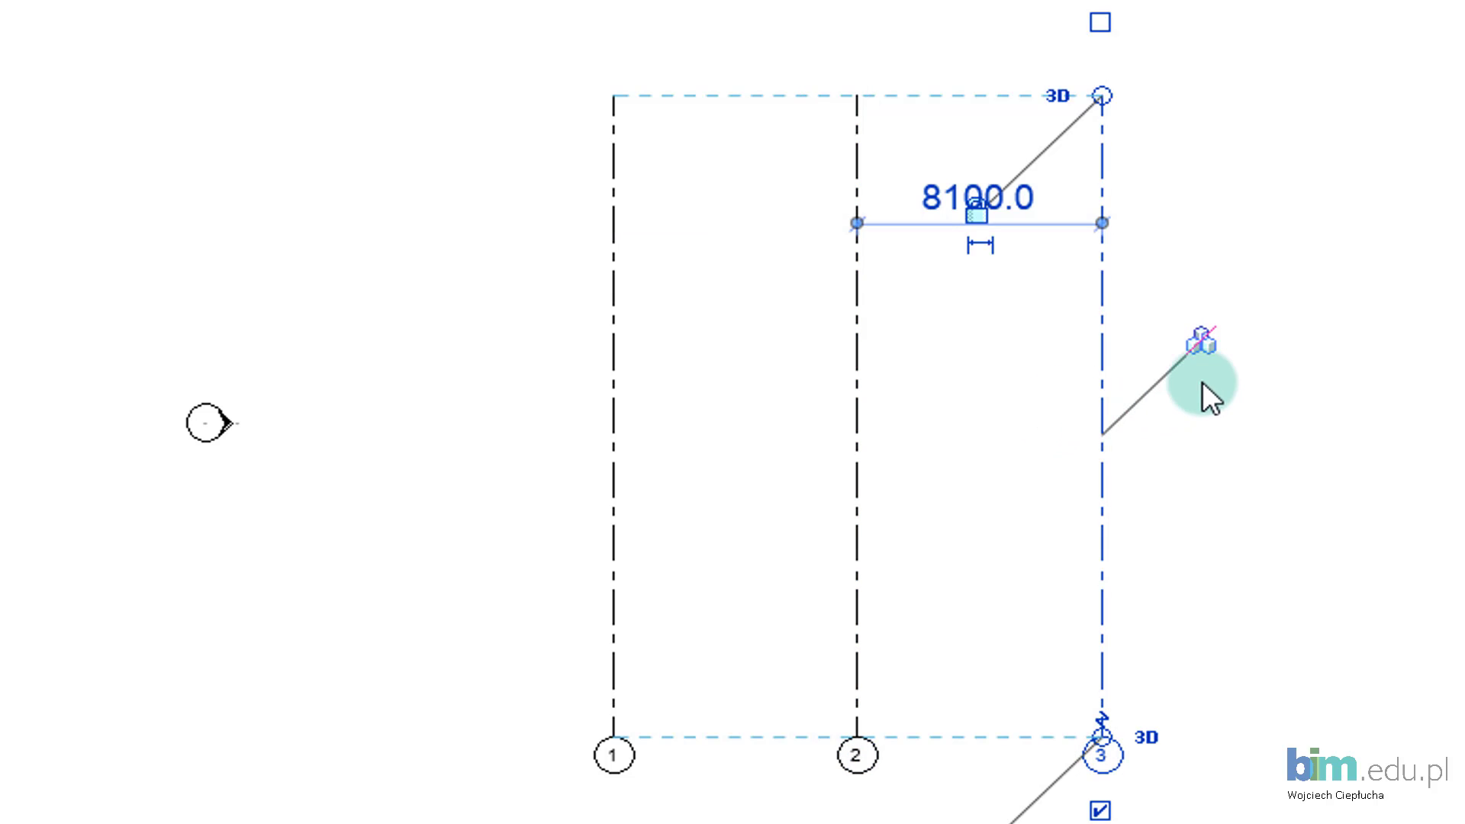
{"action": "left_click", "coordinate": [1209, 347]}
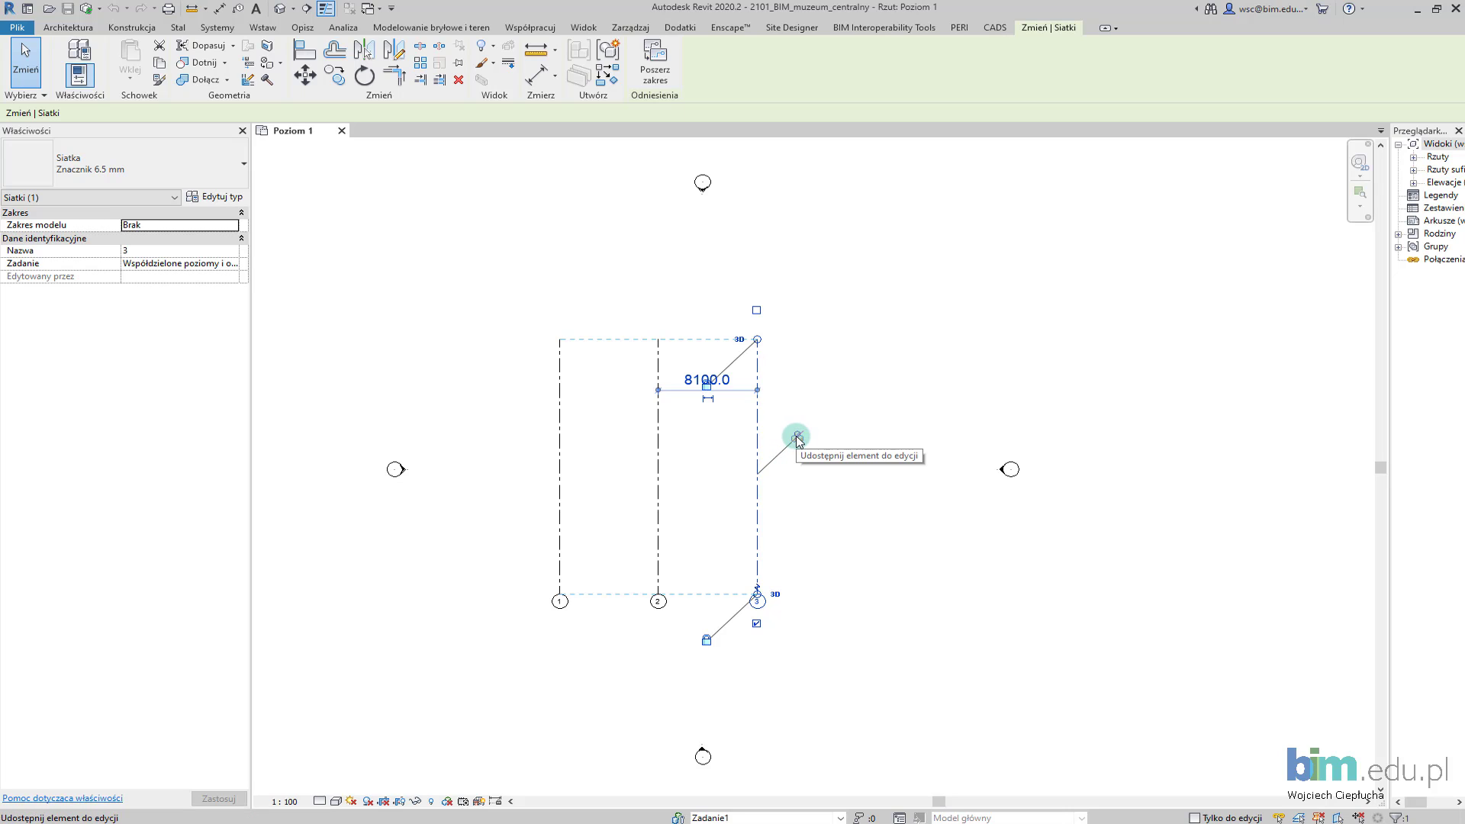
{"action": "left_click", "coordinate": [796, 484]}
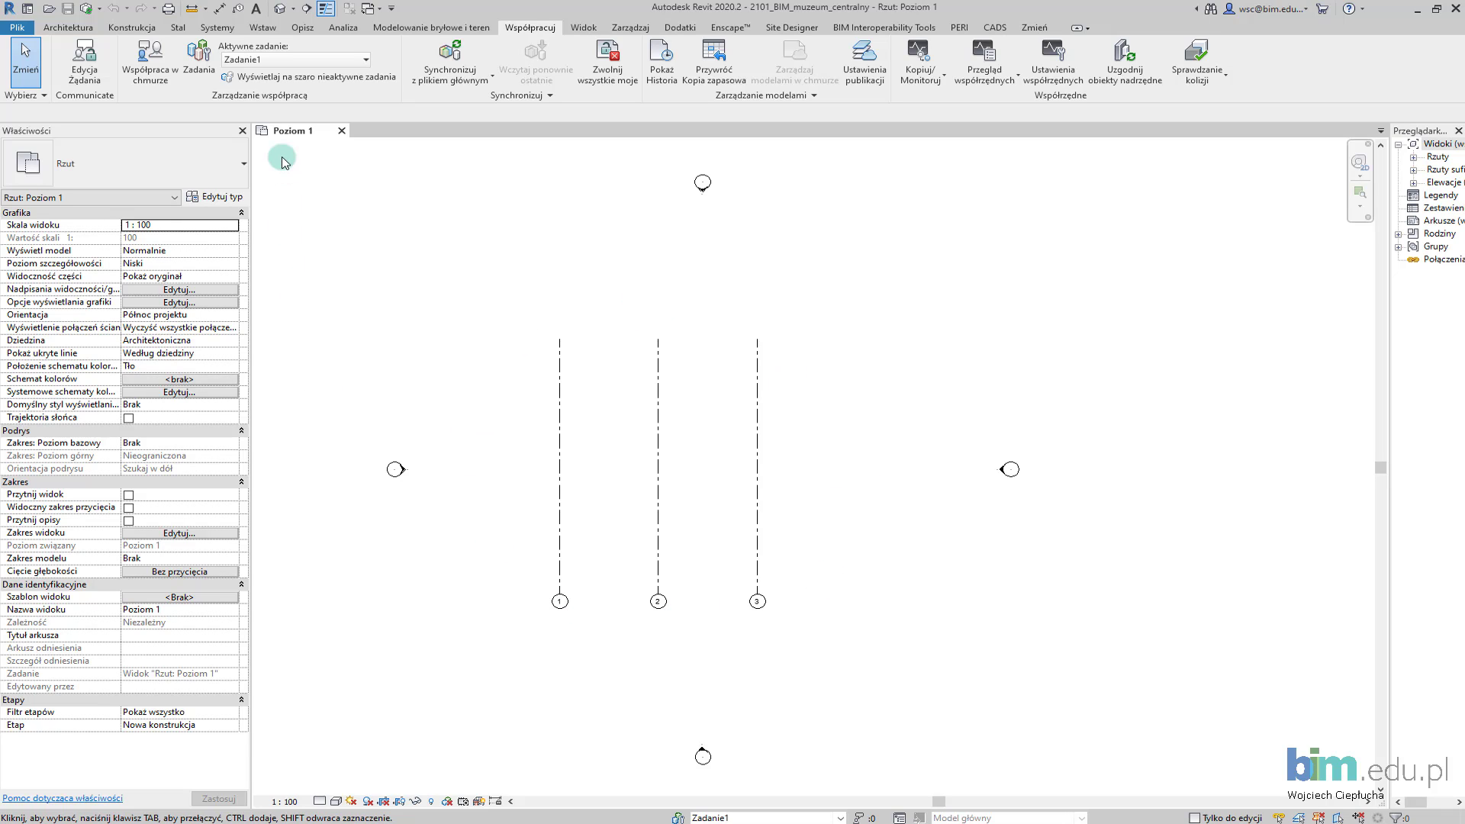
Review the editability and ownership of the project's worksets in the Worksets (Zadania) dialog
{"action": "left_click", "coordinate": [201, 64]}
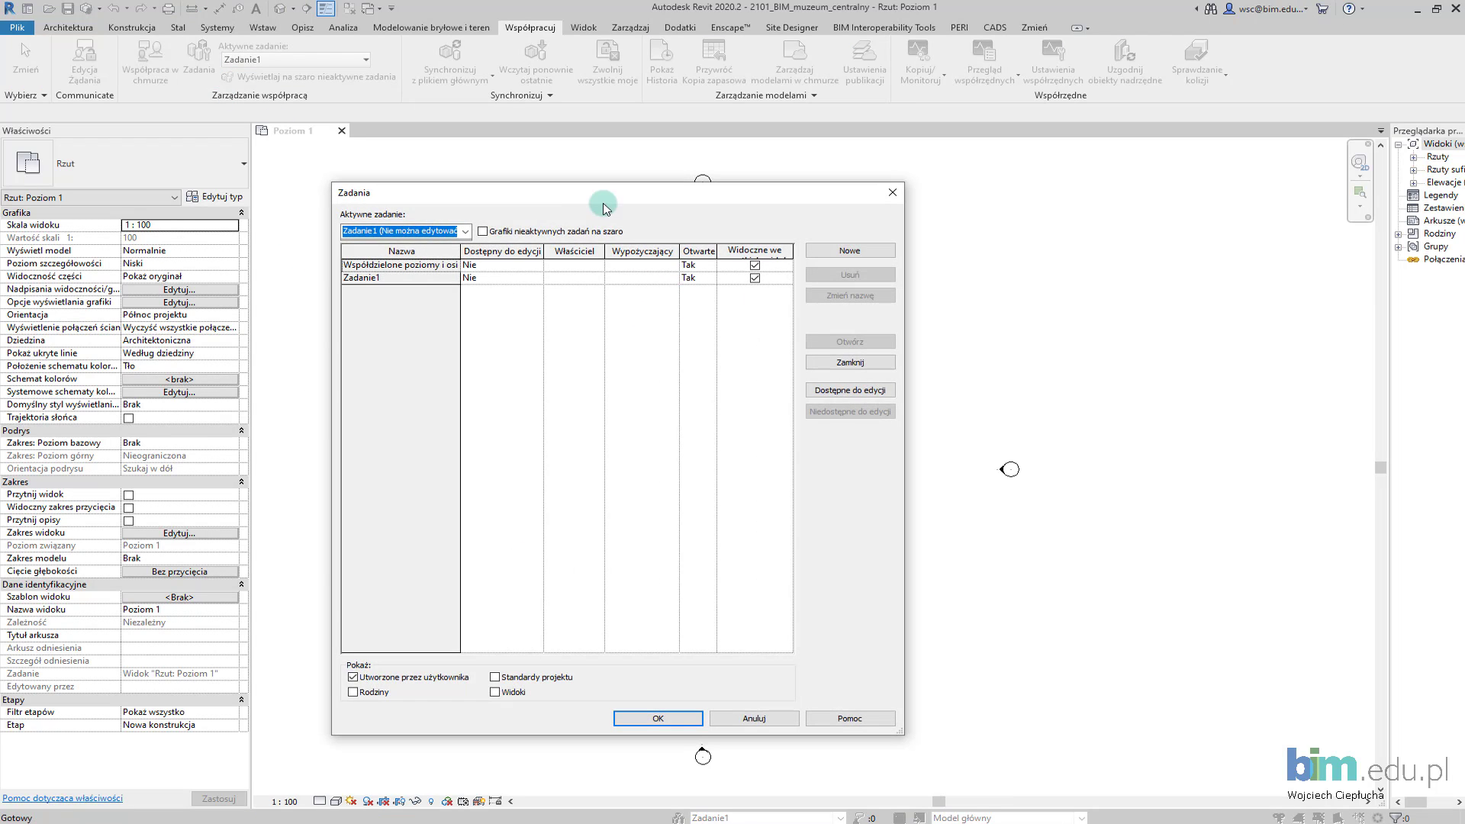
{"action": "left_click_drag", "start_coordinate": [720, 197], "coordinate": [1056, 157]}
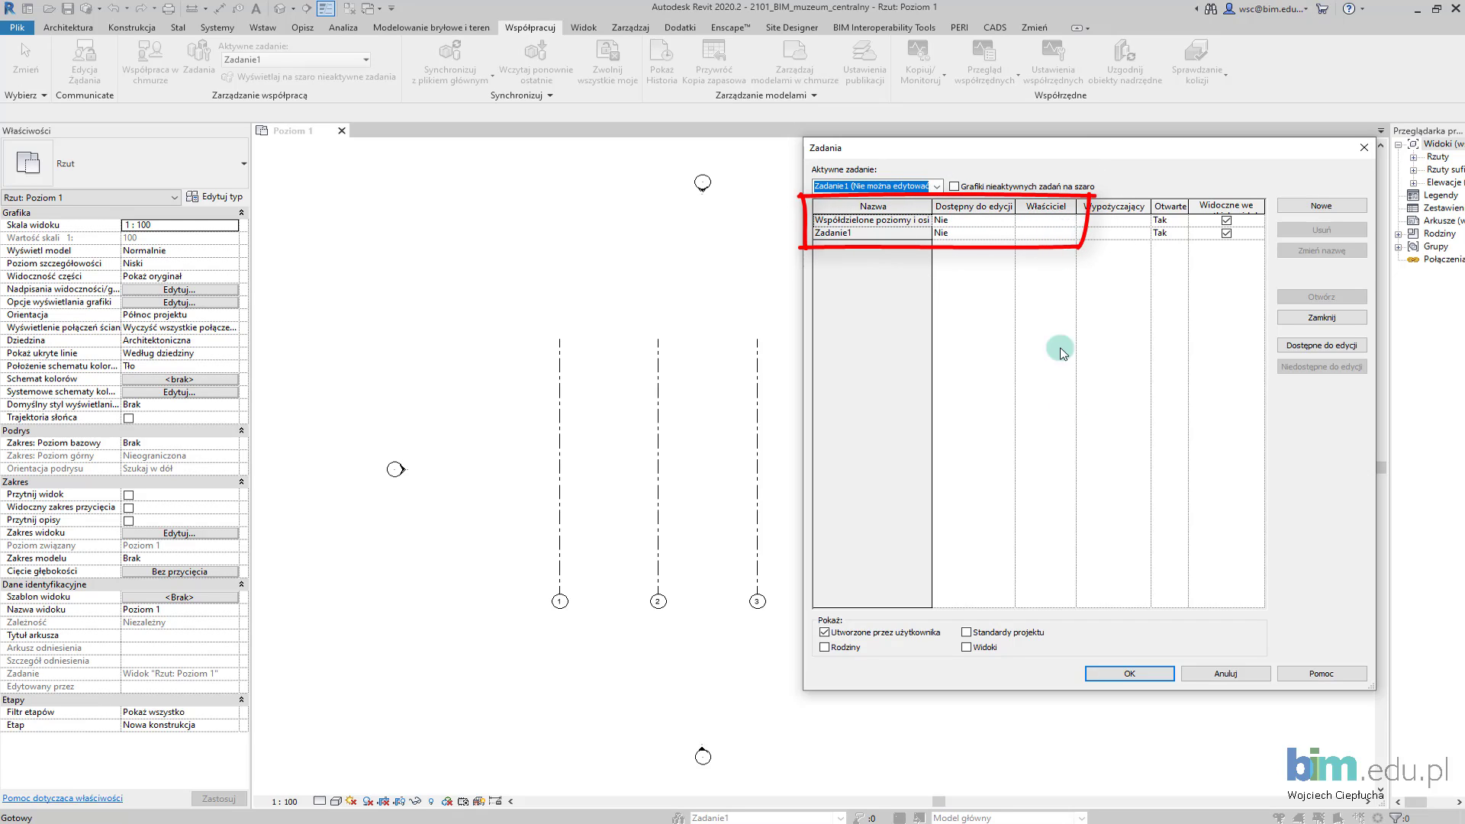
{"action": "left_click", "coordinate": [1127, 674]}
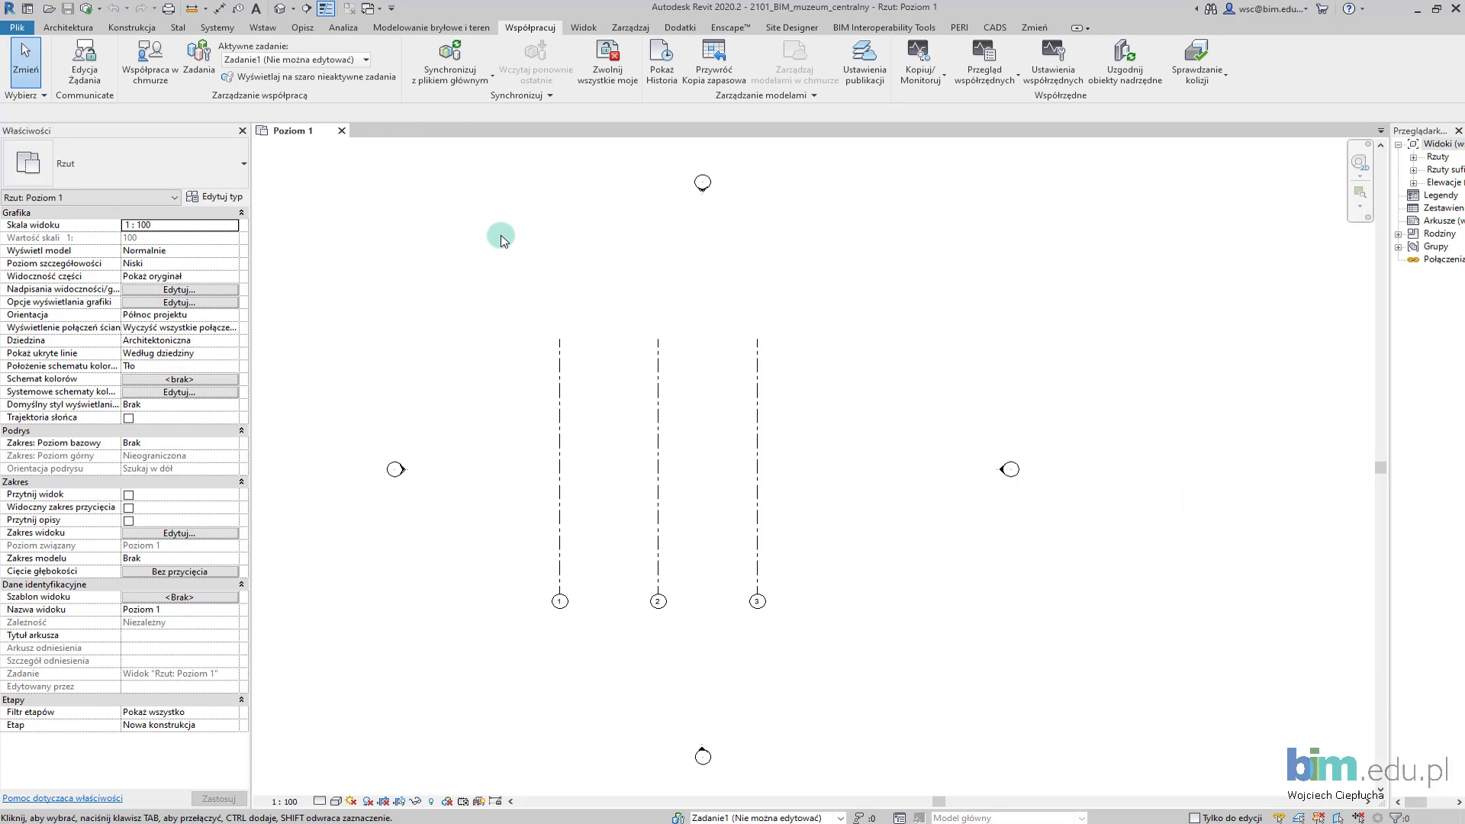
{"action": "left_click", "coordinate": [198, 59]}
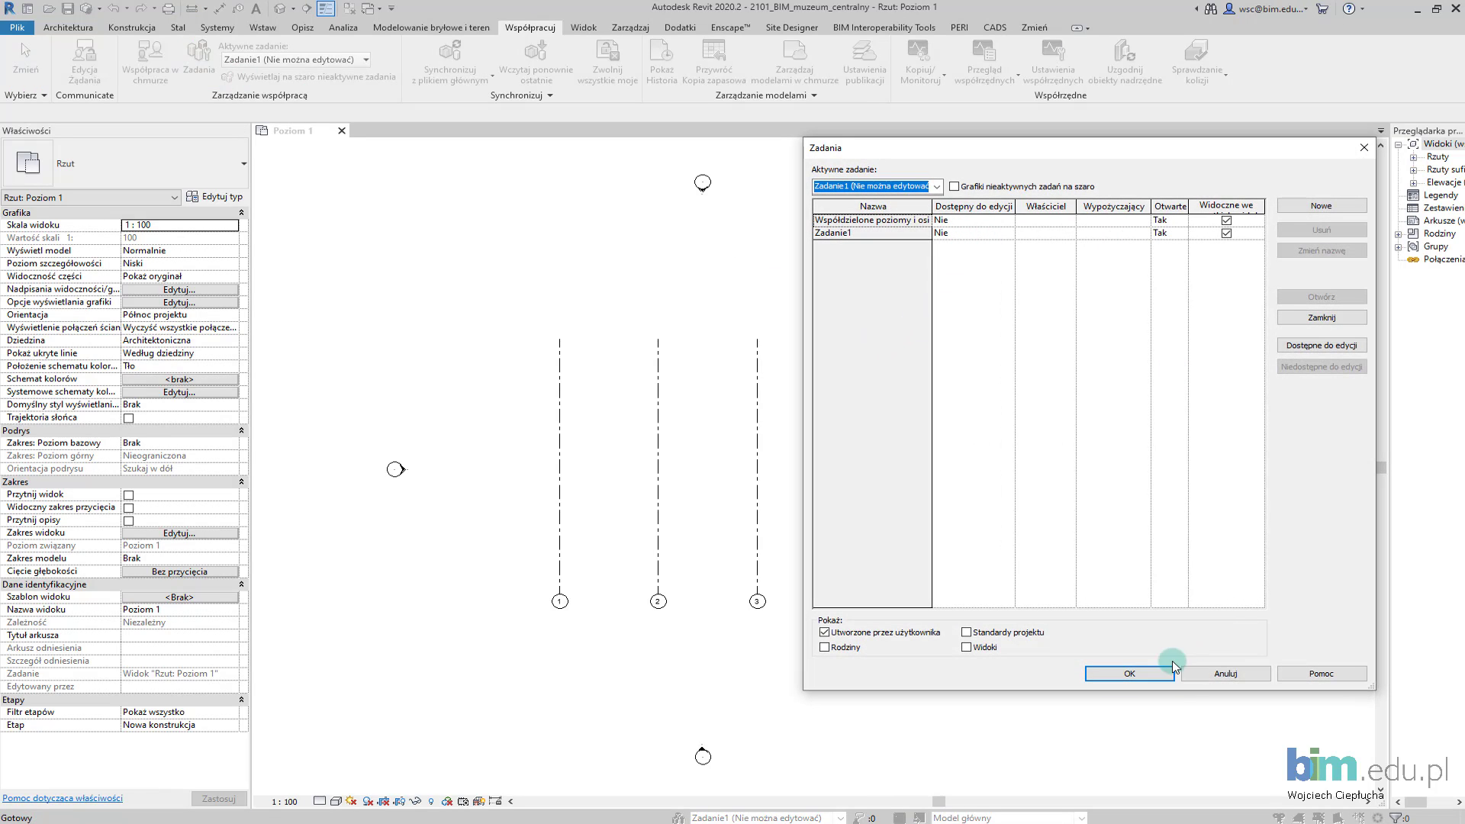
{"action": "left_click", "coordinate": [1129, 674]}
Cancel a further synchronization with the central file and close the central model
{"action": "left_click", "coordinate": [450, 54]}
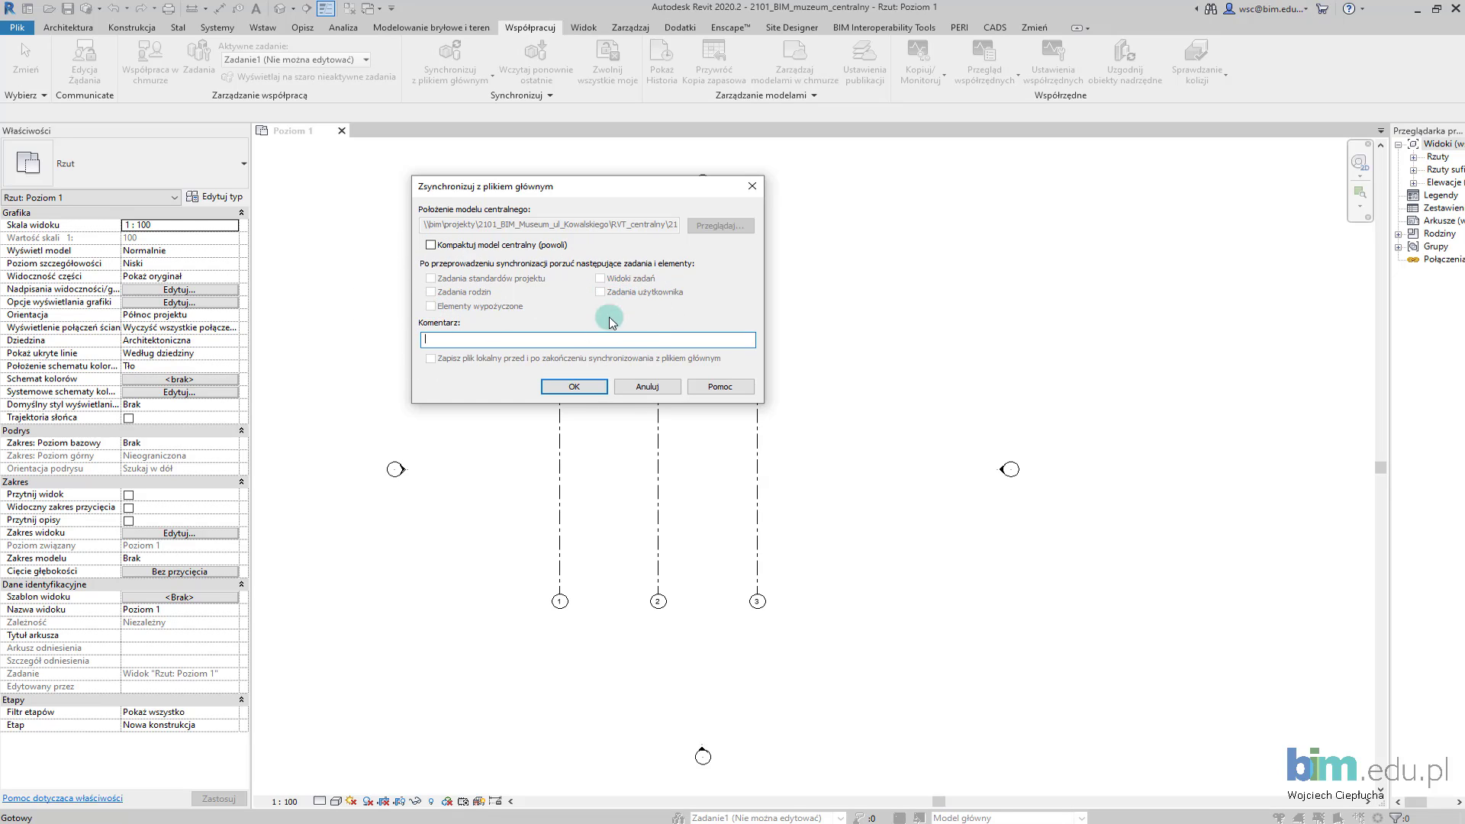
{"action": "left_click", "coordinate": [650, 387]}
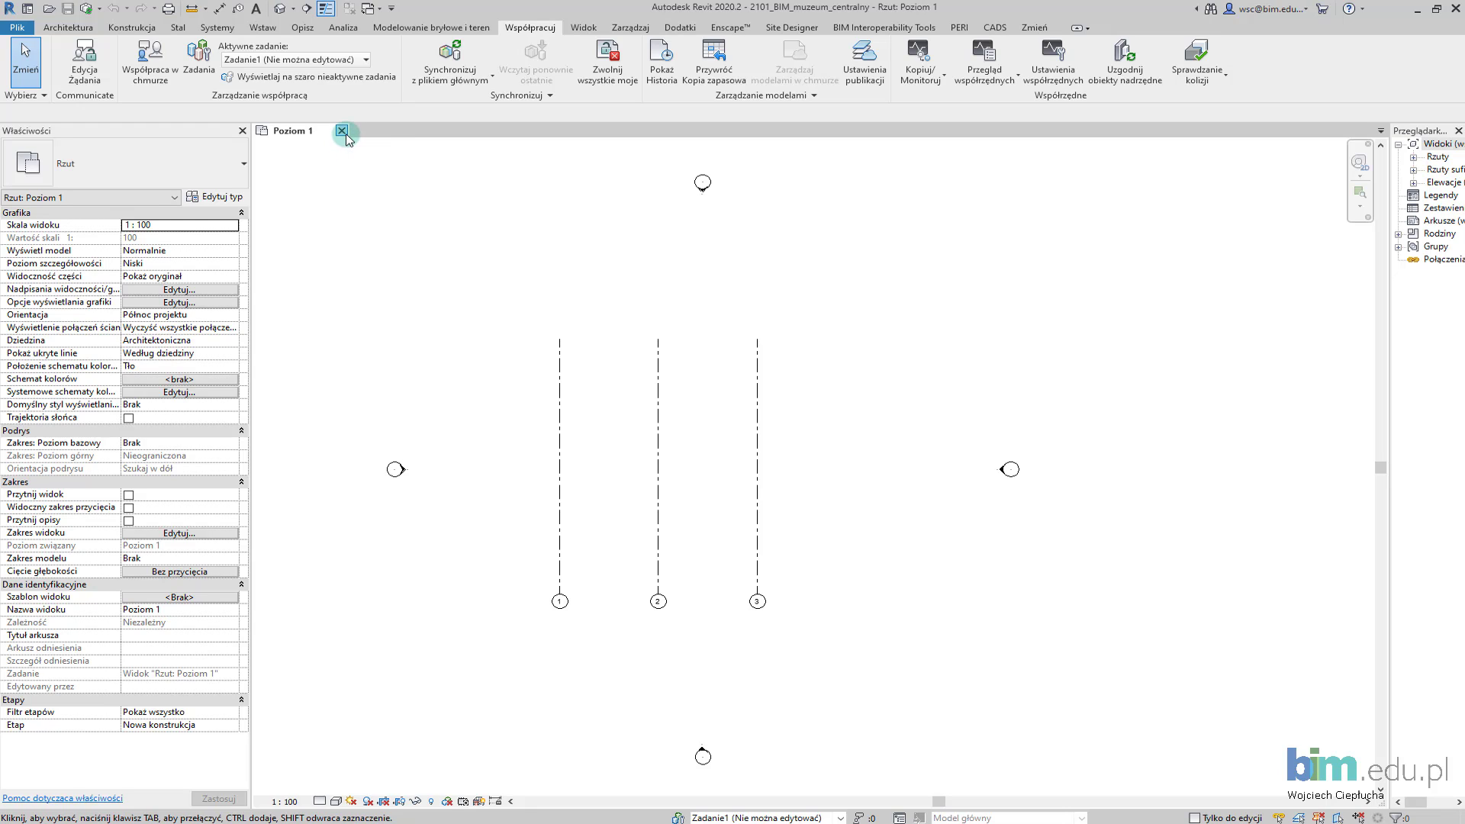
{"action": "left_click", "coordinate": [342, 131]}
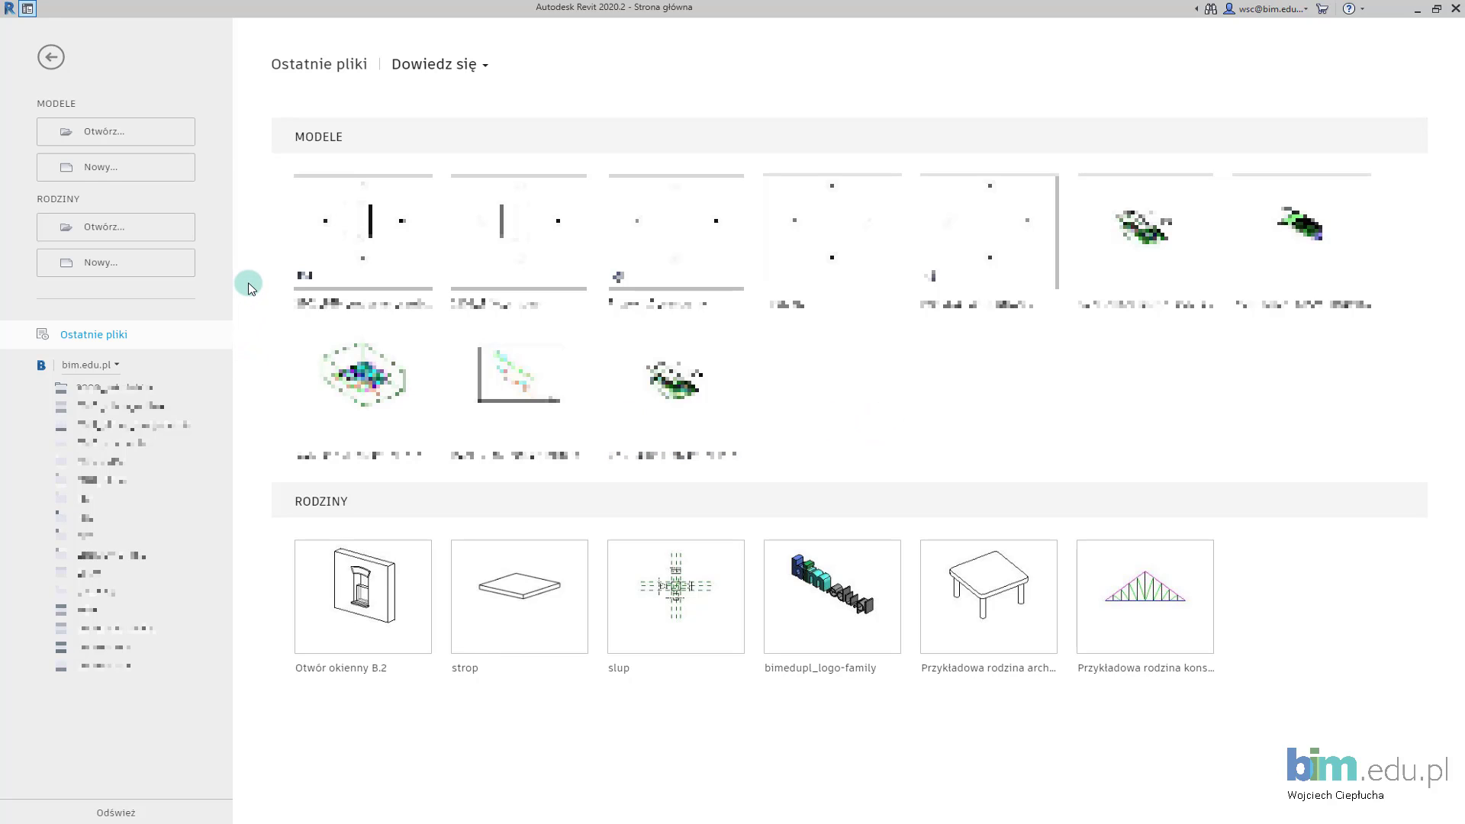
Open 2101_BIM_muzeum_centralny from the RVT_centralny folder with the option to create a new local file (Utwórz nowy lokalny)
{"action": "left_click", "coordinate": [87, 136]}
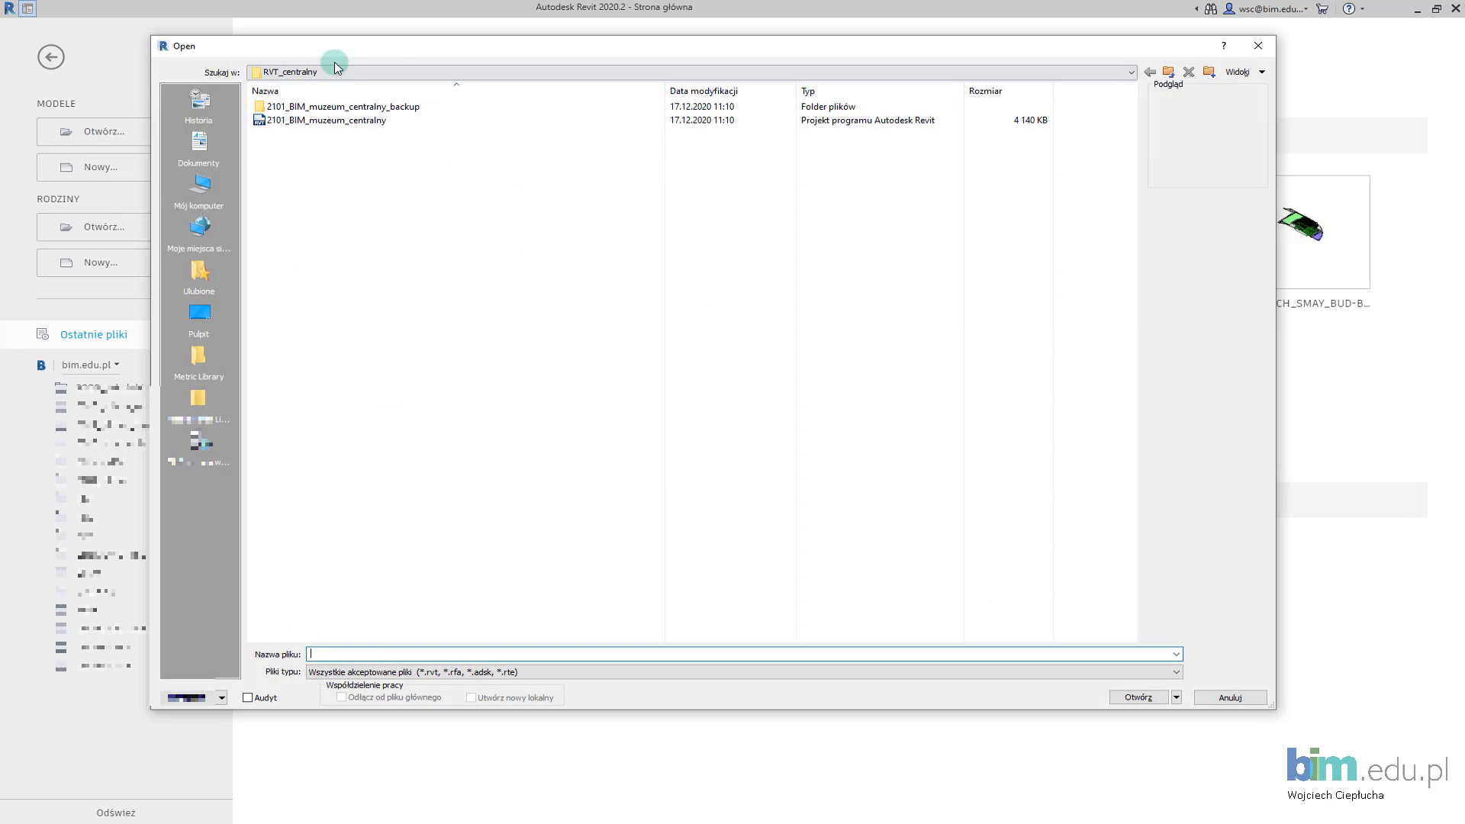
{"action": "left_click", "coordinate": [392, 91]}
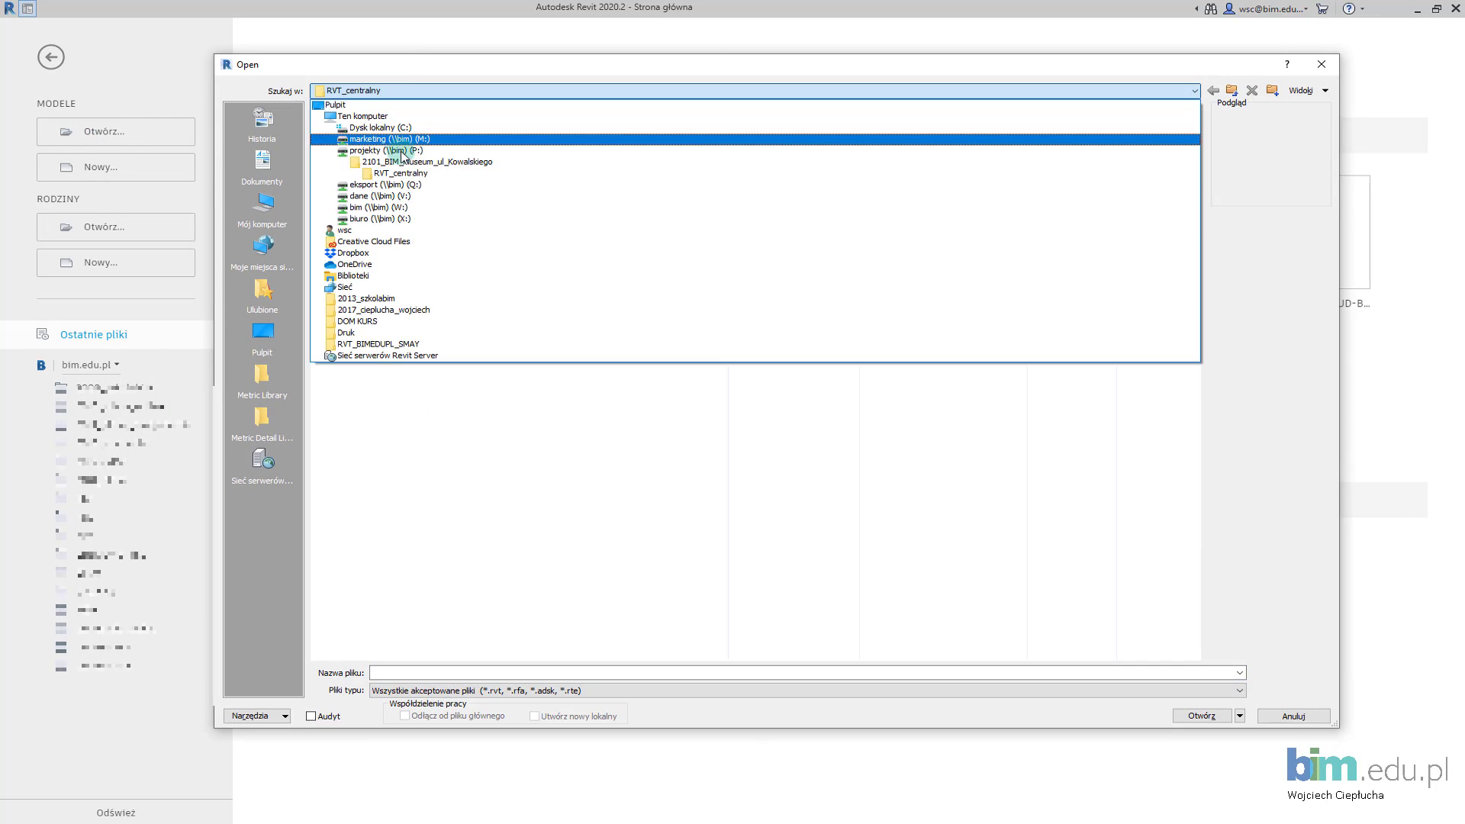
{"action": "left_click", "coordinate": [447, 174]}
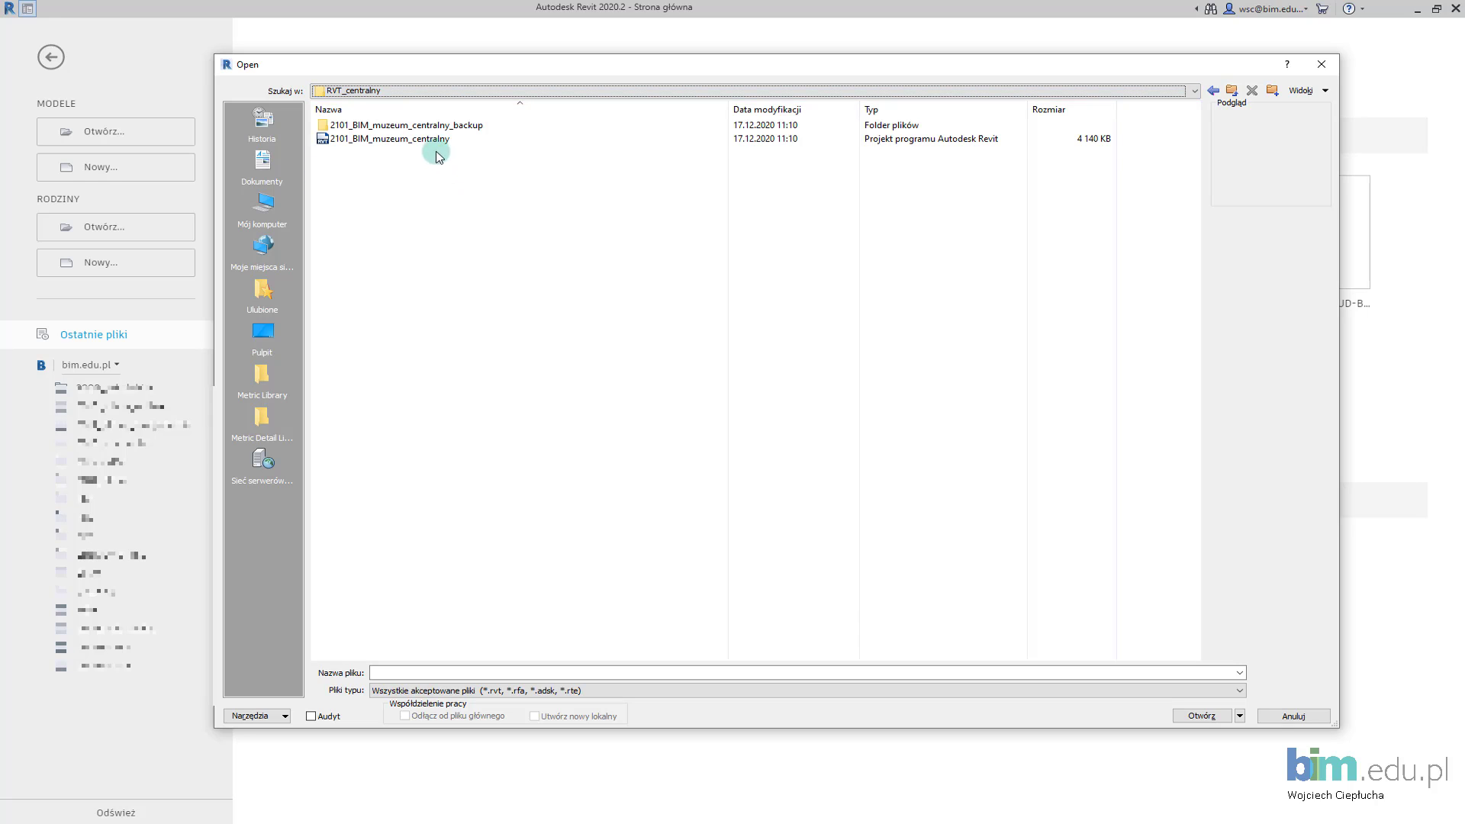
{"action": "left_click", "coordinate": [339, 145]}
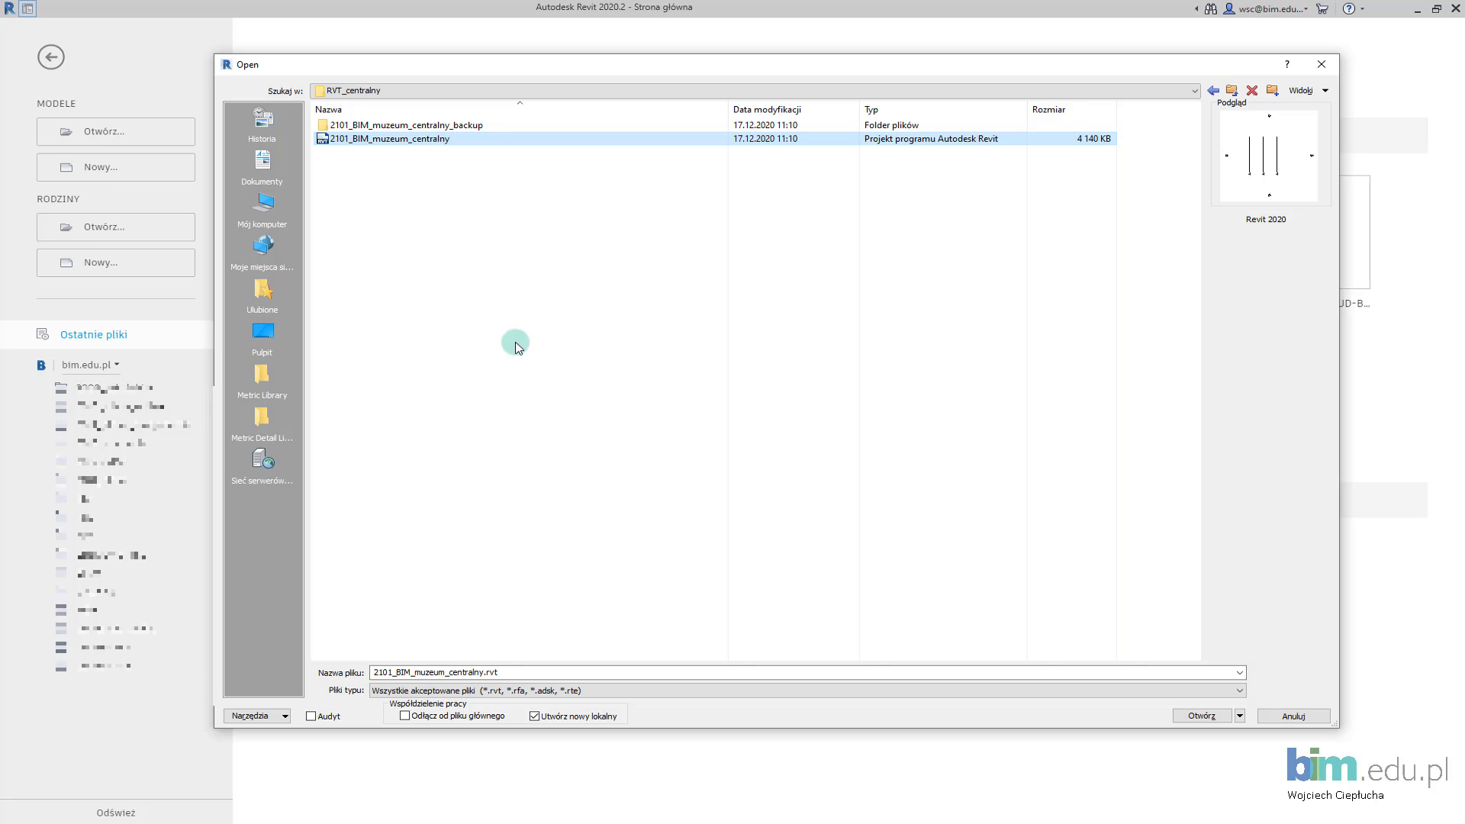
{"action": "left_click_drag", "start_coordinate": [532, 731], "coordinate": [532, 557]}
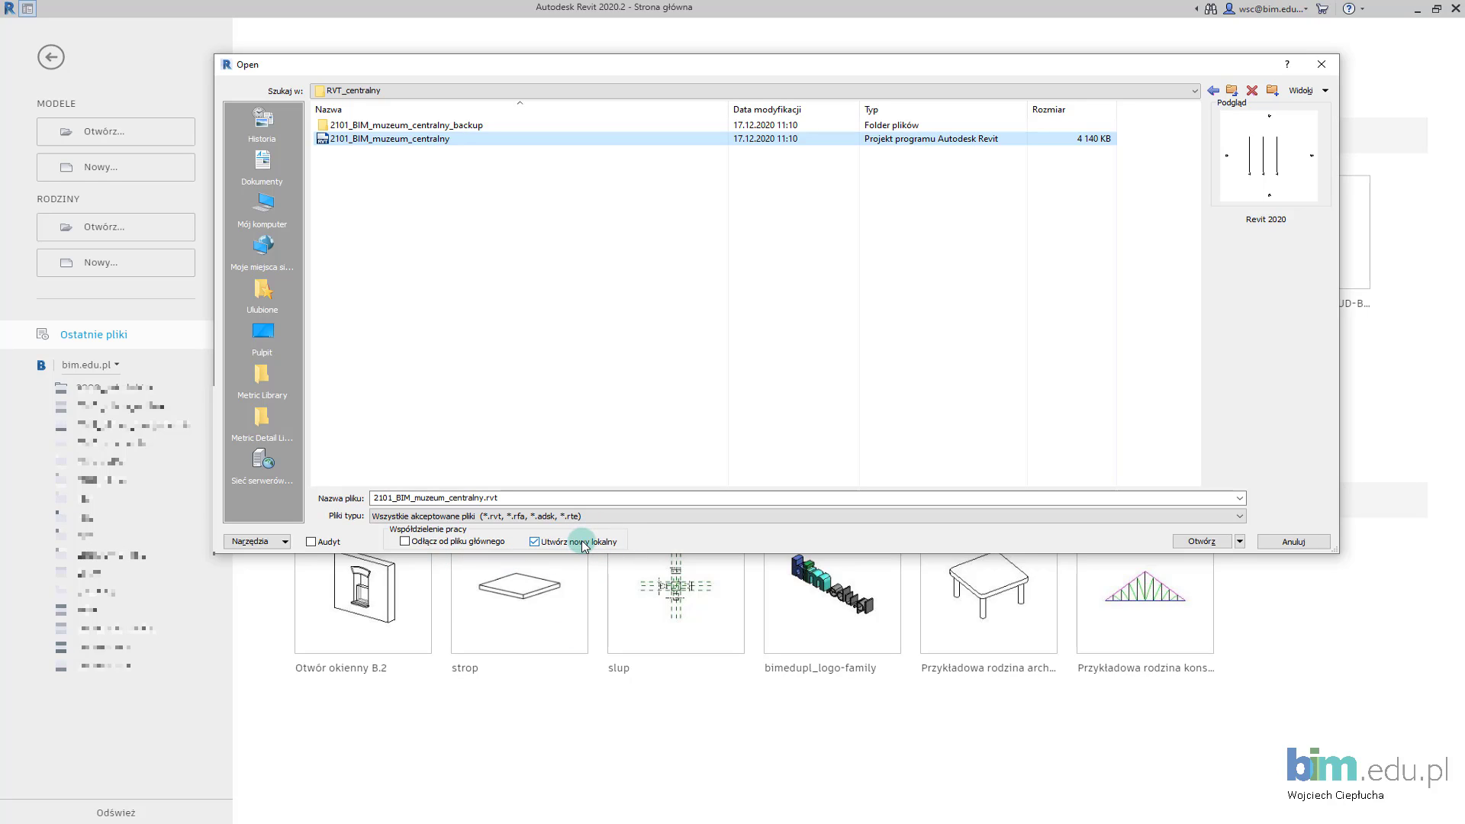
{"action": "key", "text": "ctrl"}
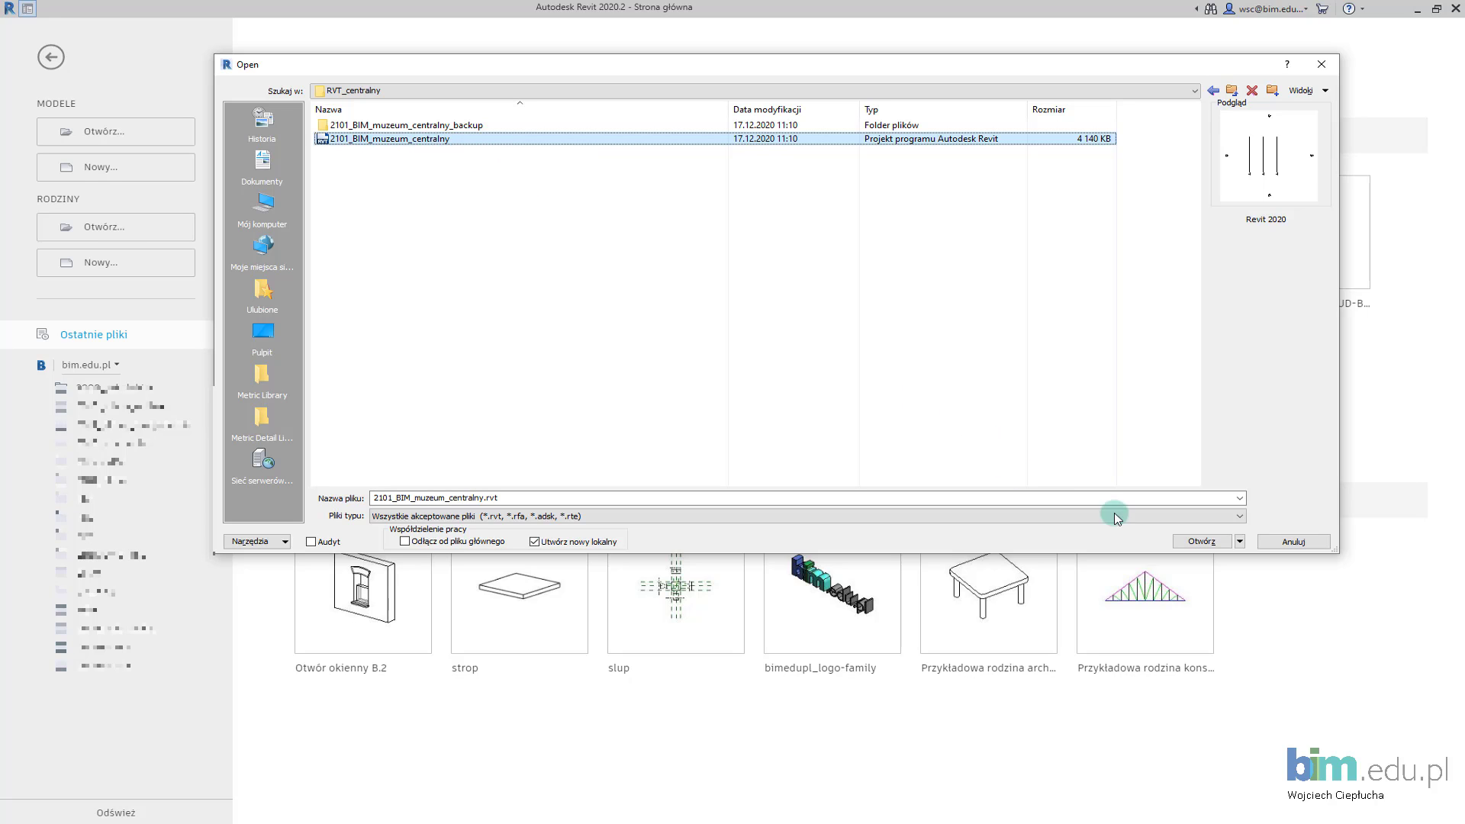
{"action": "left_click", "coordinate": [1188, 540]}
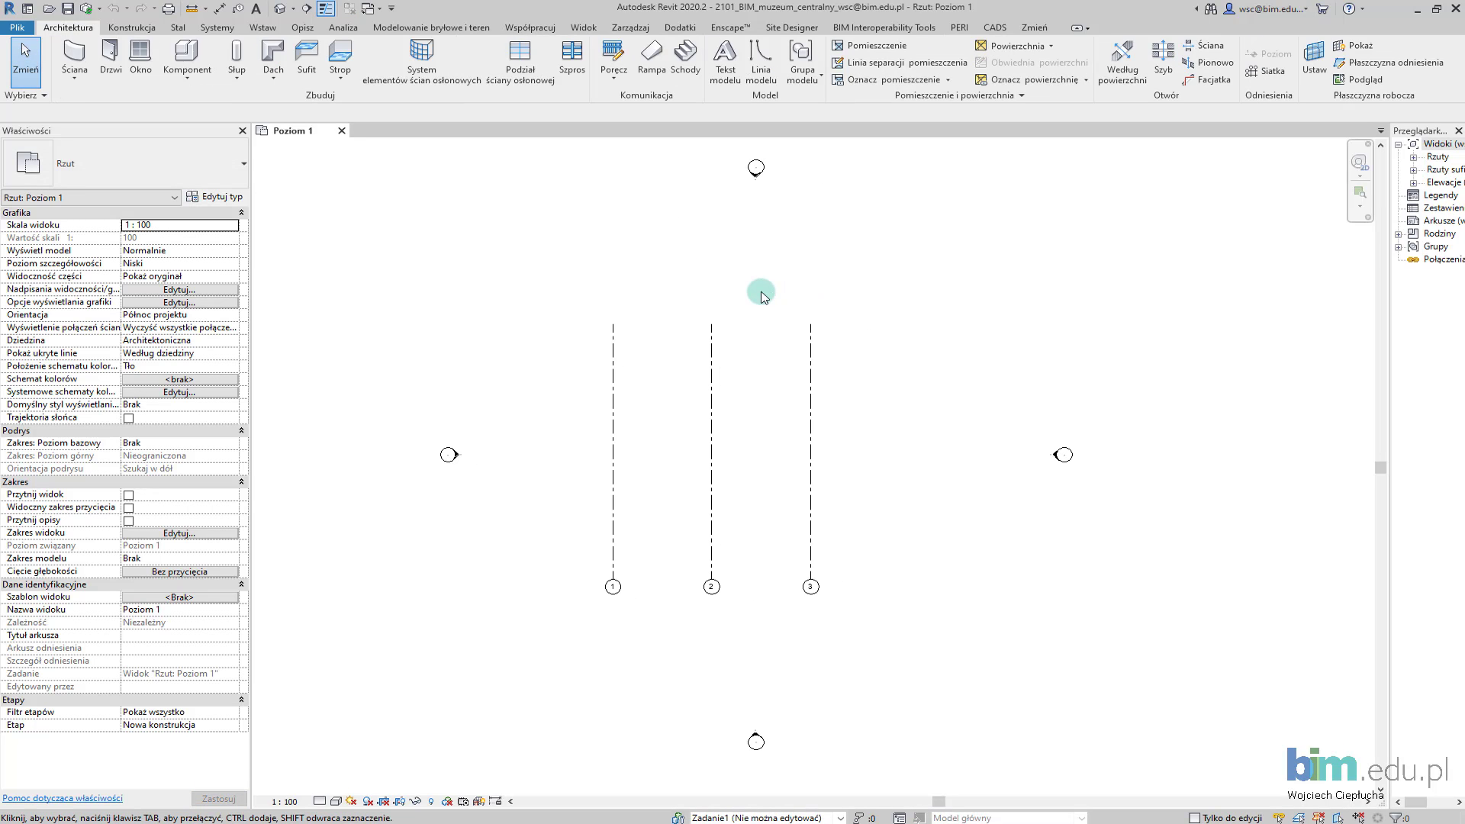
Check the user name in the general program options against the suffix of the local file name
{"action": "middle_click_drag", "start_coordinate": [762, 296], "coordinate": [729, 304]}
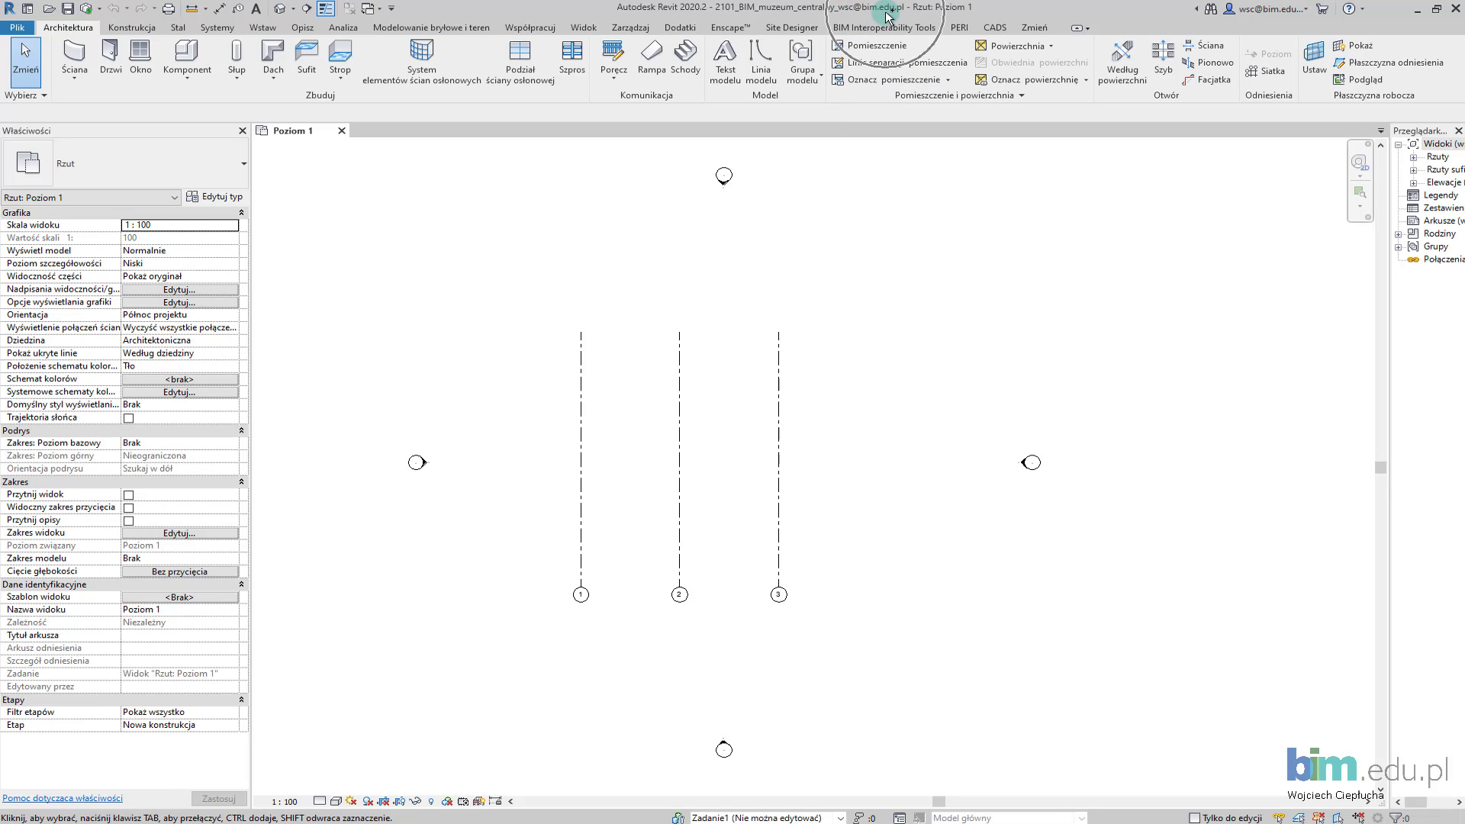
{"action": "left_click", "coordinate": [17, 28]}
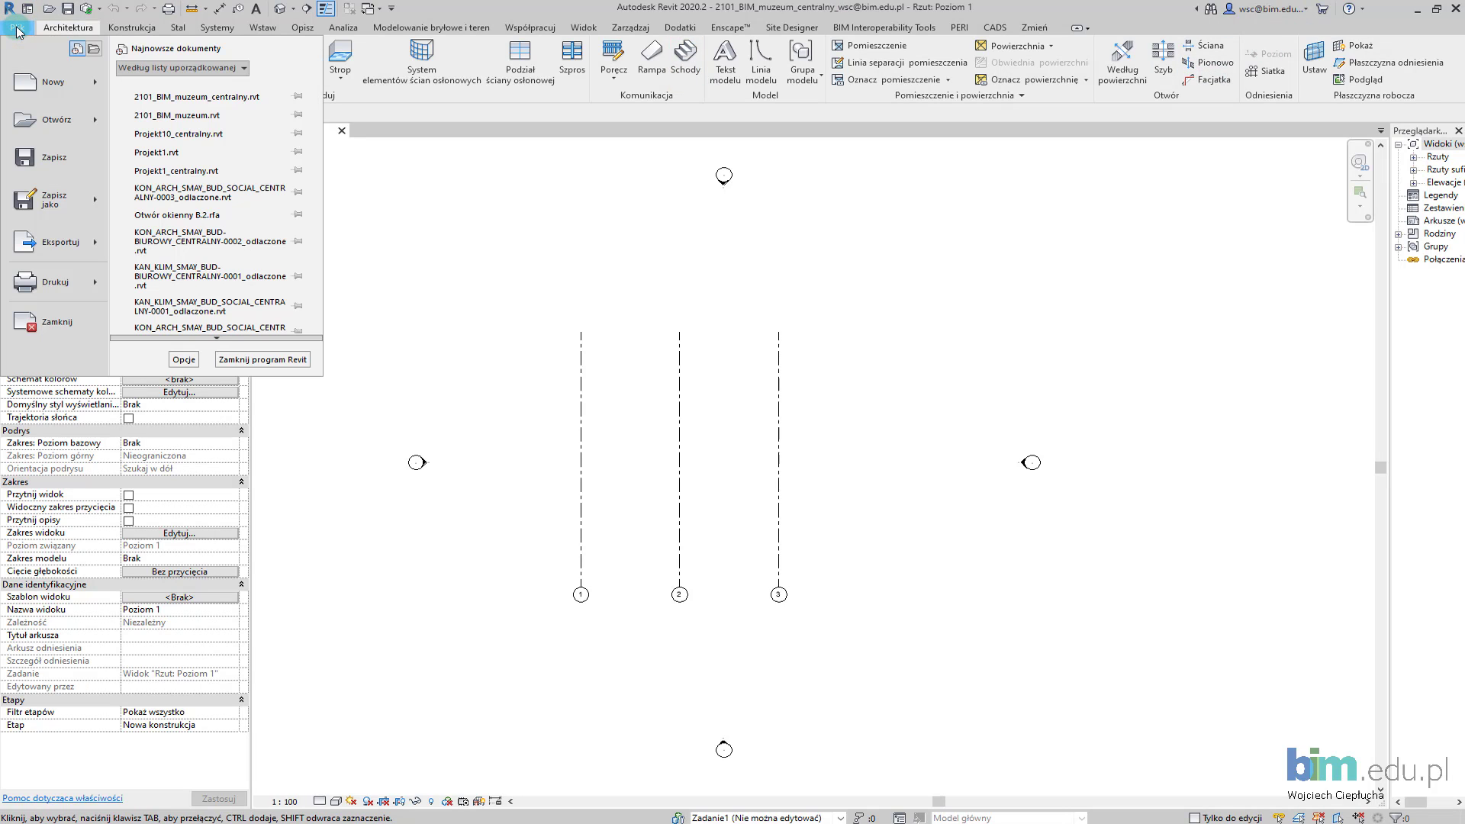
{"action": "left_click", "coordinate": [184, 359]}
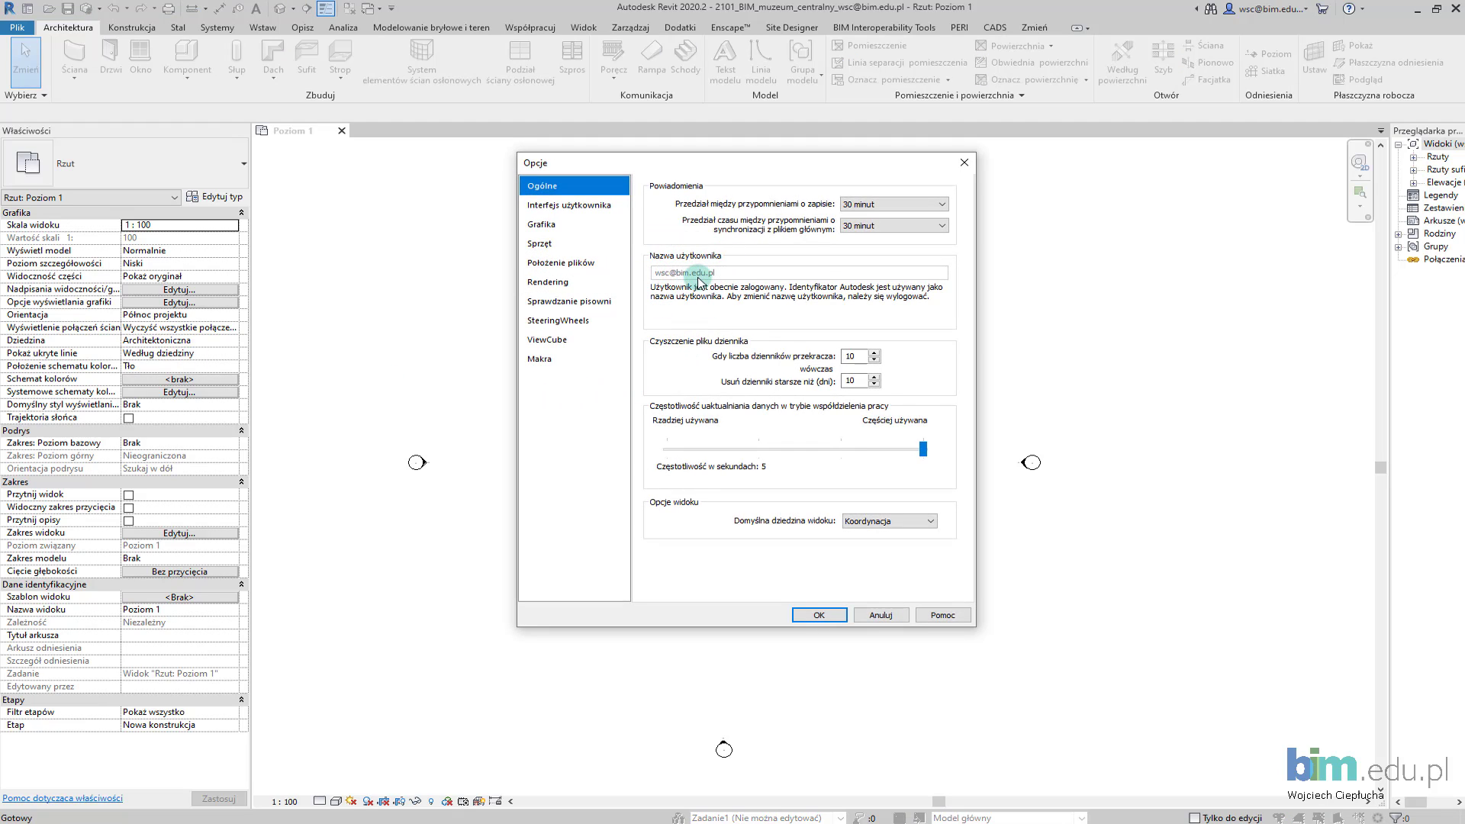
{"action": "key", "text": "ctrl"}
{"action": "key", "text": "ctrl"}
{"action": "key", "text": "ctrl"}
{"action": "key", "text": "ctrl"}
{"action": "left_click", "coordinate": [819, 615]}
{"action": "middle_click_drag", "start_coordinate": [860, 492], "coordinate": [816, 482]}
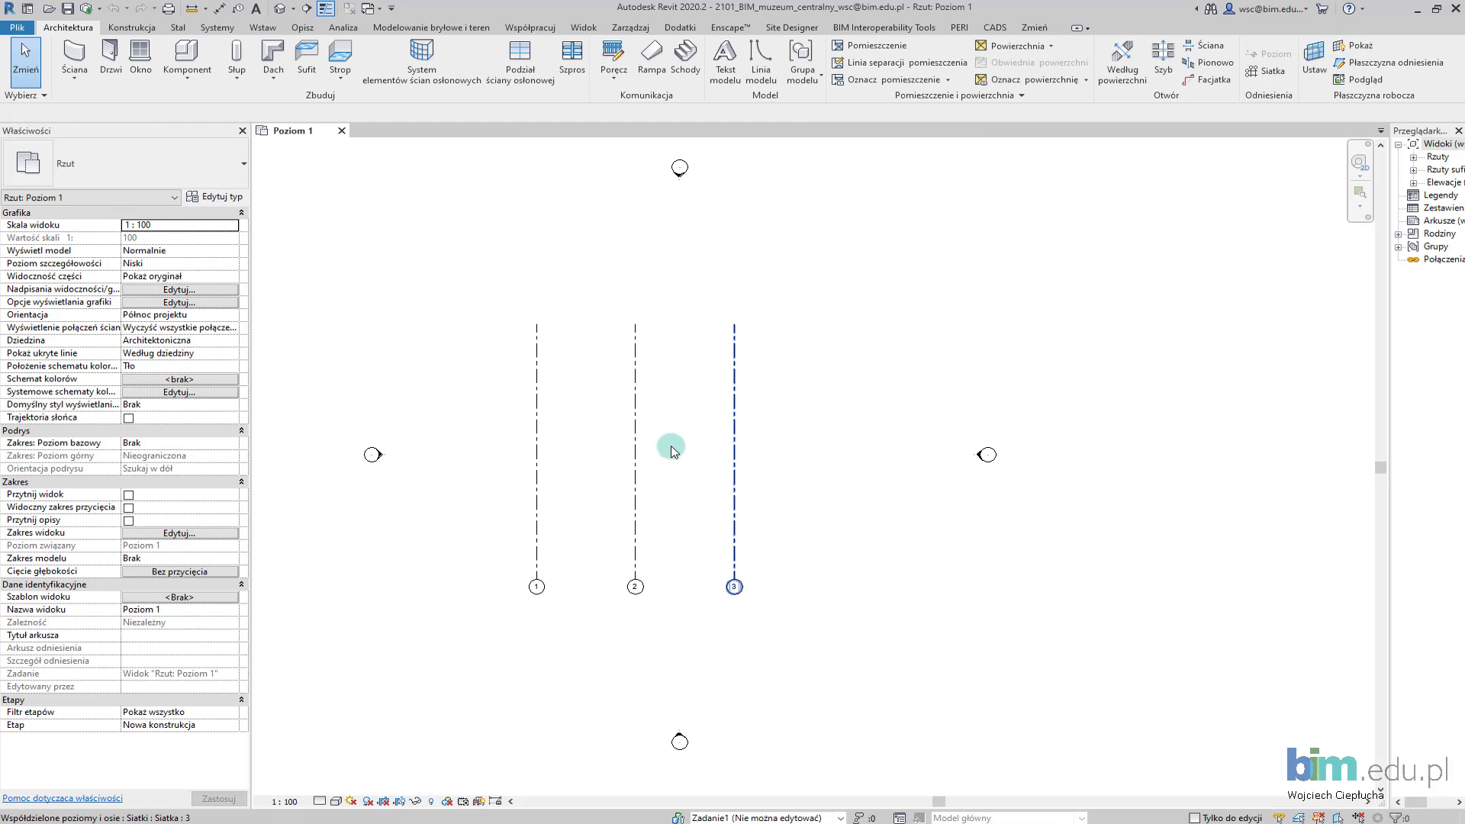
{"action": "scroll", "coordinate": [665, 452], "scroll_direction": "up", "scroll_amount": 1}
{"action": "middle_click_drag", "start_coordinate": [658, 452], "coordinate": [649, 429]}
{"action": "scroll", "coordinate": [674, 376], "scroll_direction": "down", "scroll_amount": 1}
{"action": "middle_click_drag", "start_coordinate": [674, 376], "coordinate": [700, 421]}
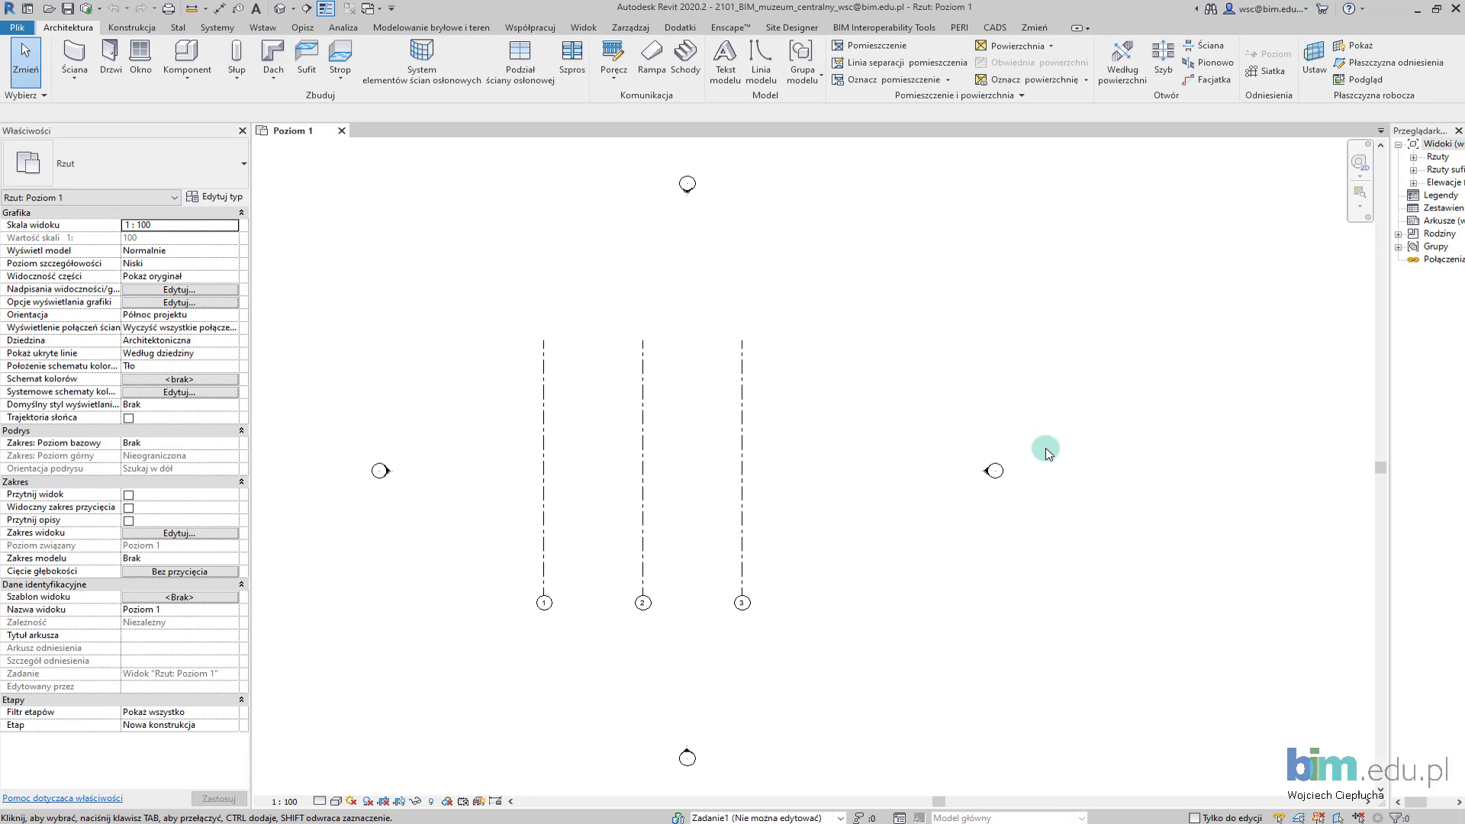